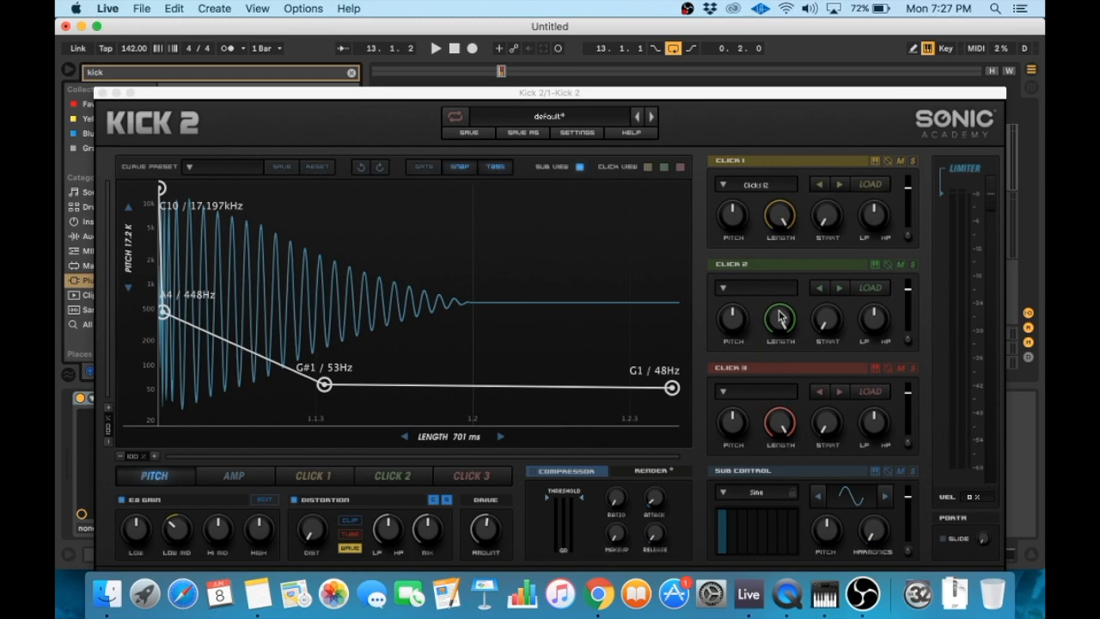
# Step: Mute the Click 1 layer
pyautogui.click(760, 186)
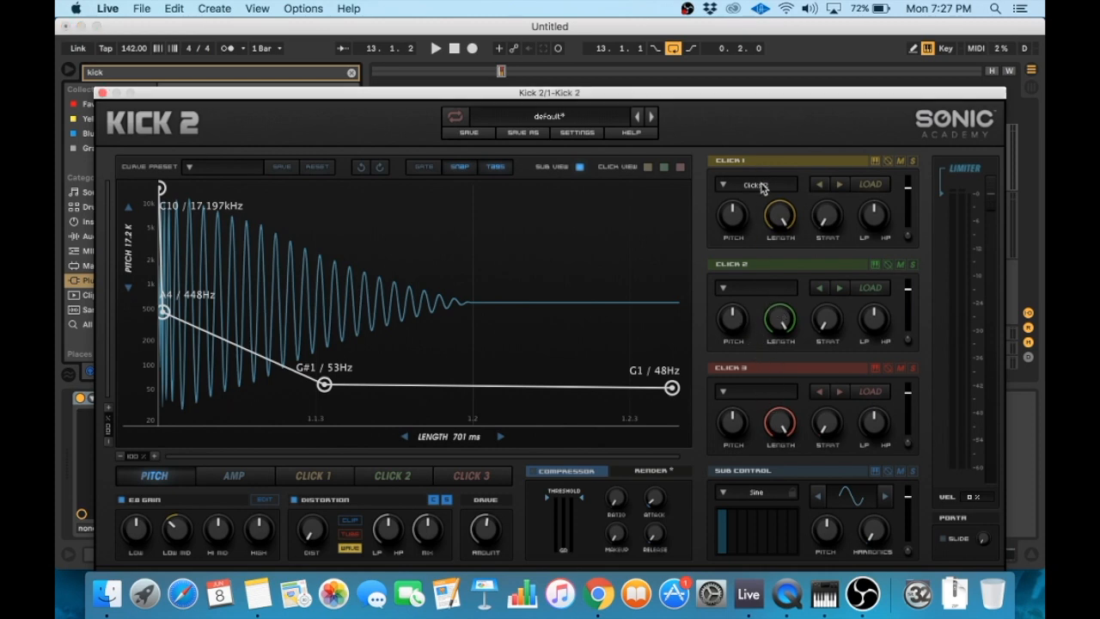
pyautogui.click(756, 183)
pyautogui.click(900, 160)
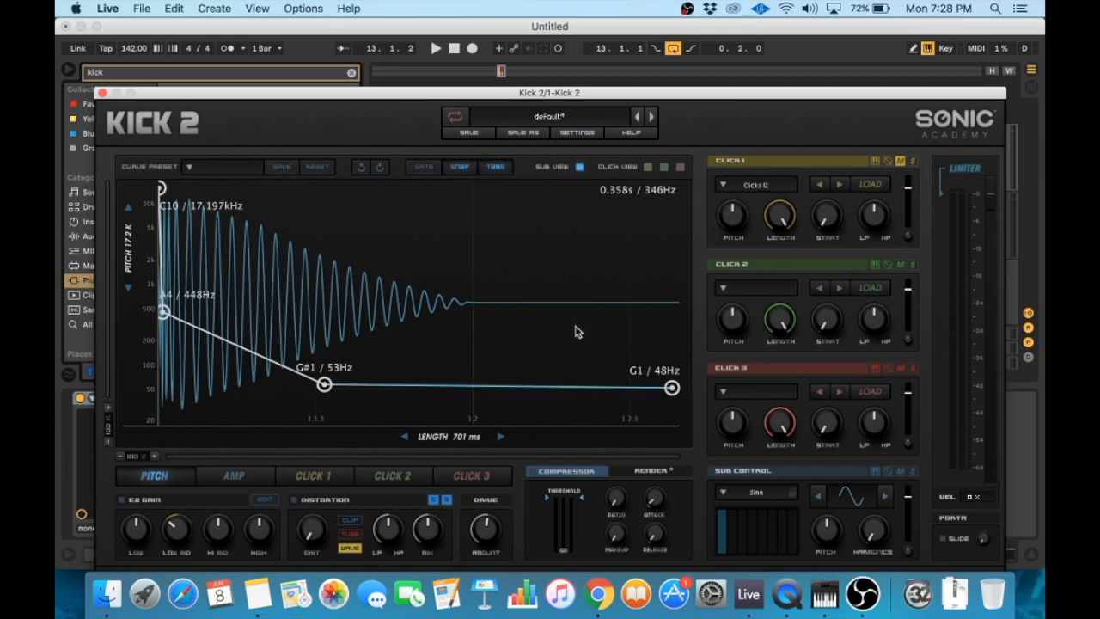
# Step: Flatten the front of the amp envelope by raising its start, middle and last pre-decay nodes to 1.00
pyautogui.click(245, 480)
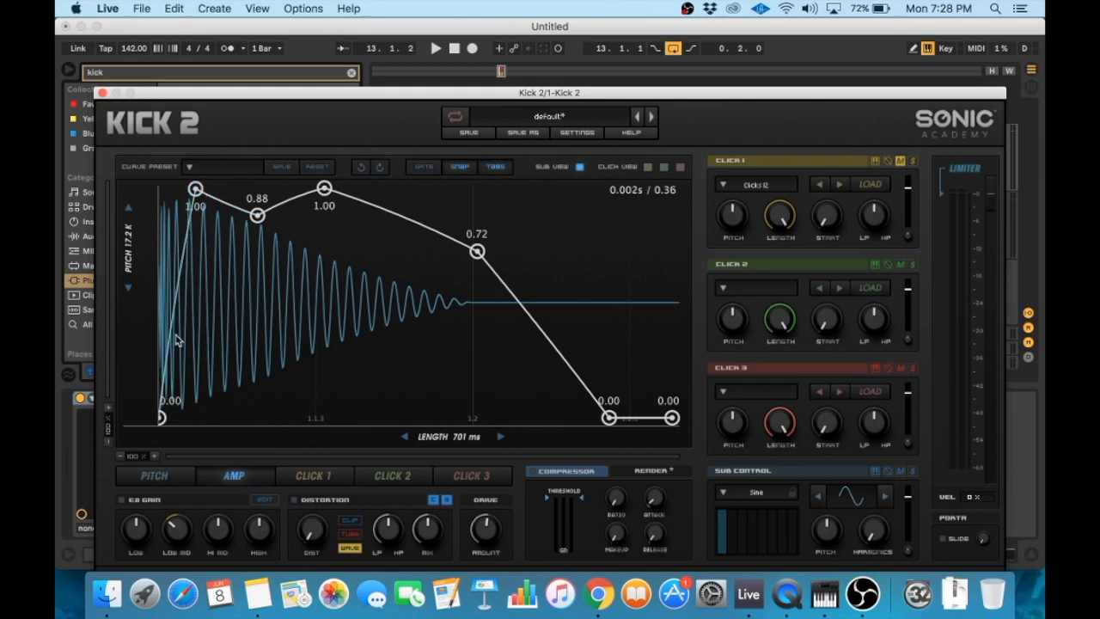
pyautogui.moveTo(160, 418); pyautogui.dragTo(161, 293)
pyautogui.moveTo(150, 215); pyautogui.dragTo(160, 187)
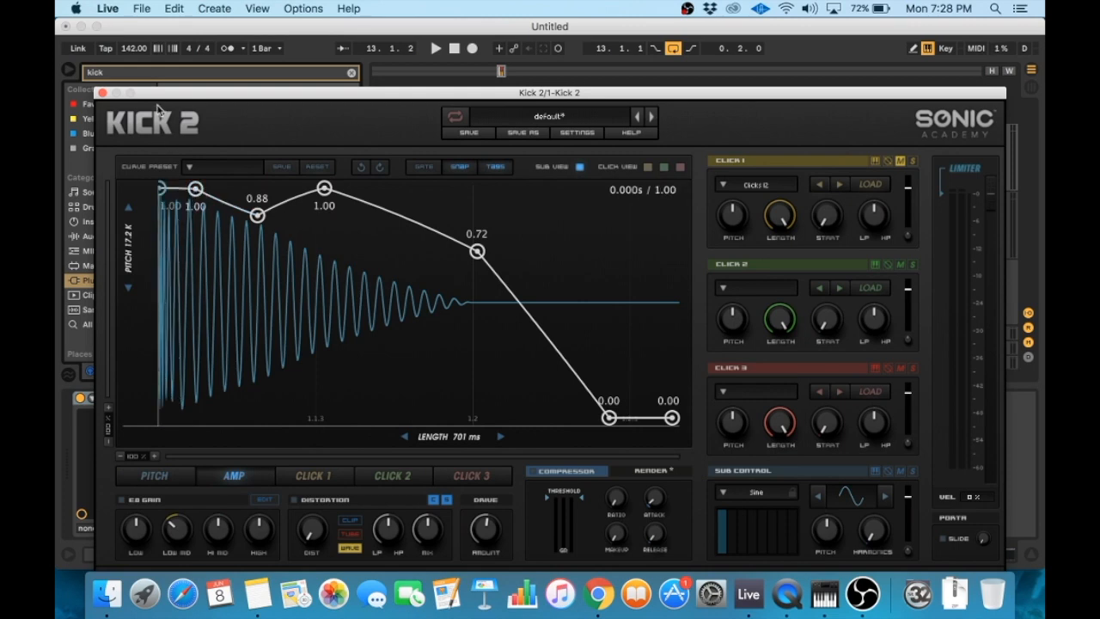
pyautogui.moveTo(254, 215); pyautogui.dragTo(255, 187)
pyautogui.moveTo(324, 187); pyautogui.dragTo(314, 187)
pyautogui.moveTo(478, 251); pyautogui.dragTo(472, 188)
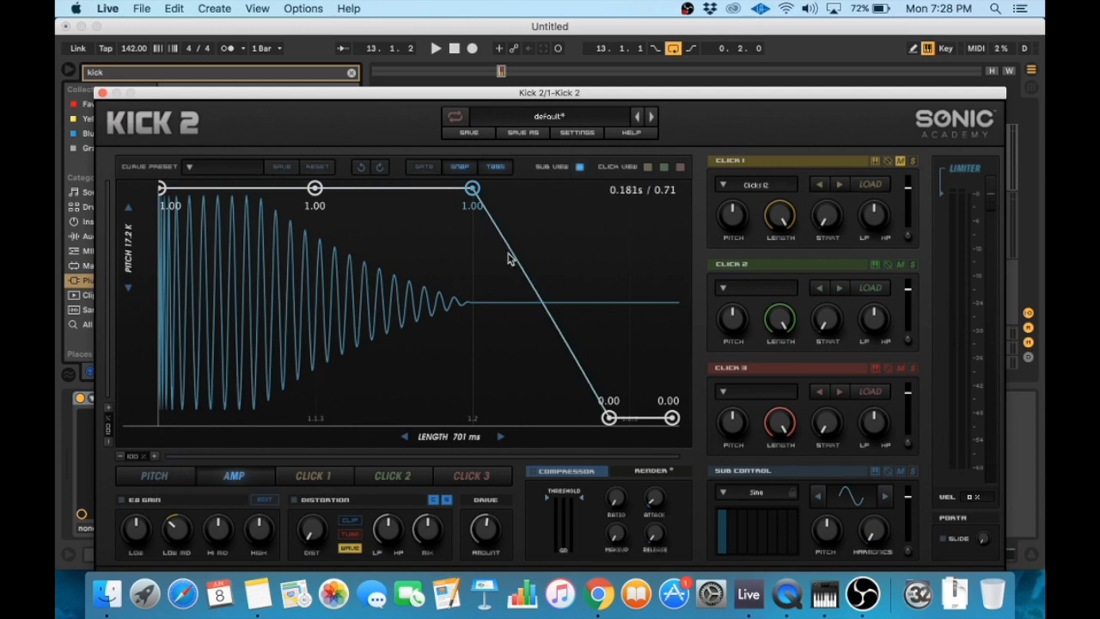
# Step: Shorten the kick length to 340 ms and reshape the amp tail with an outward-bowed decay starting closer to the end
pyautogui.moveTo(484, 436); pyautogui.dragTo(392, 451)
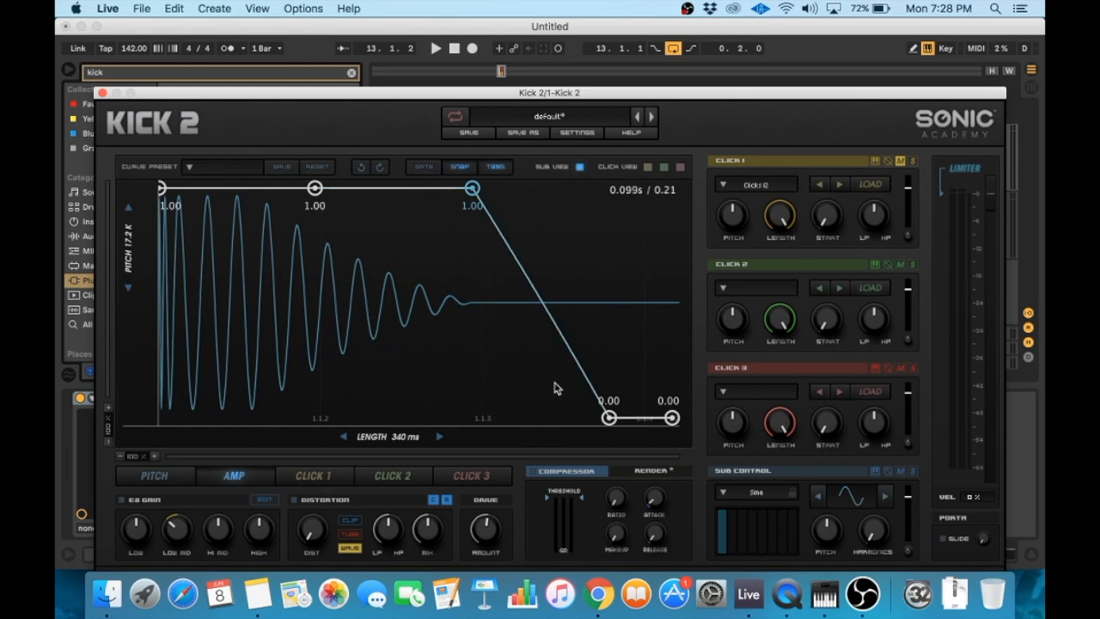
pyautogui.moveTo(506, 243); pyautogui.dragTo(643, 122)
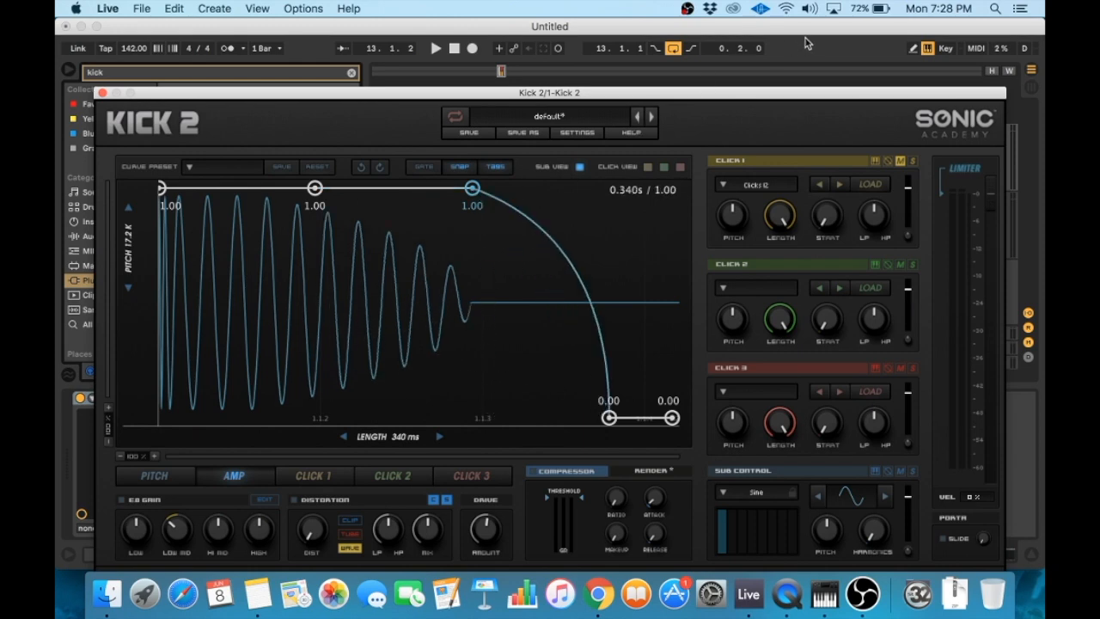
pyautogui.moveTo(608, 417); pyautogui.dragTo(613, 418)
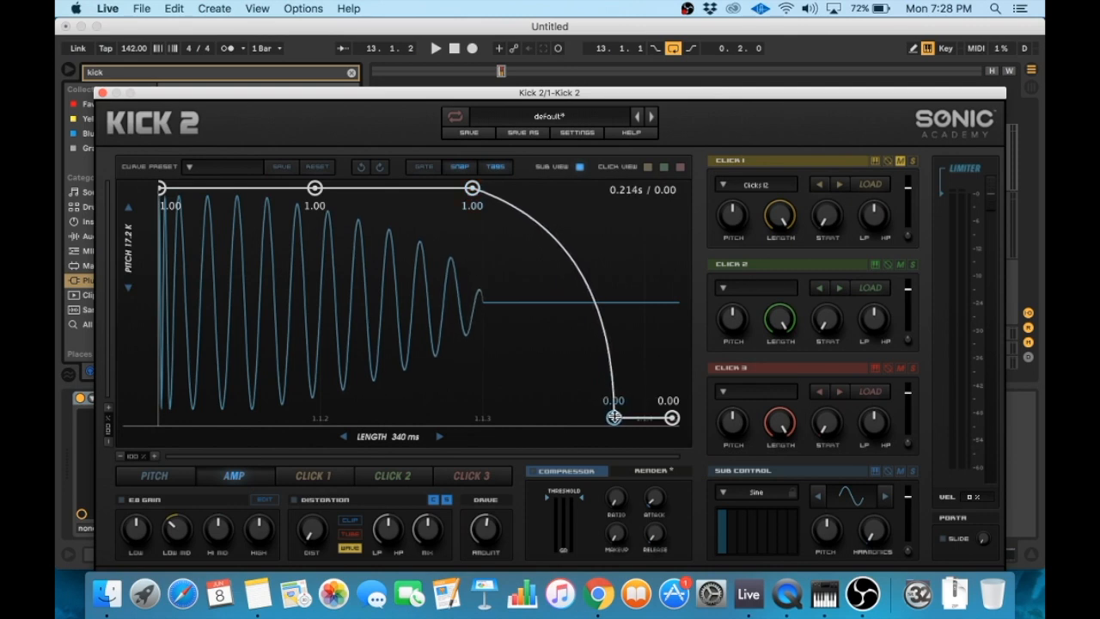
pyautogui.moveTo(472, 188); pyautogui.dragTo(566, 181)
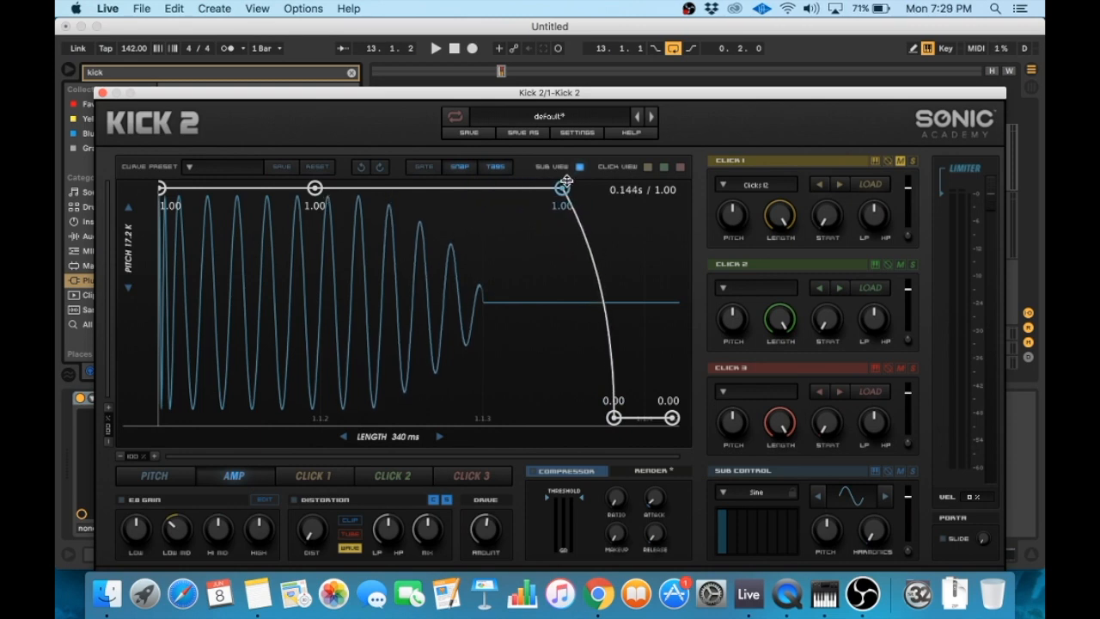
# Step: Lower the pitch envelope's end node to E1 / 41Hz and add another E1 / 41Hz node shortly before it
pyautogui.click(177, 476)
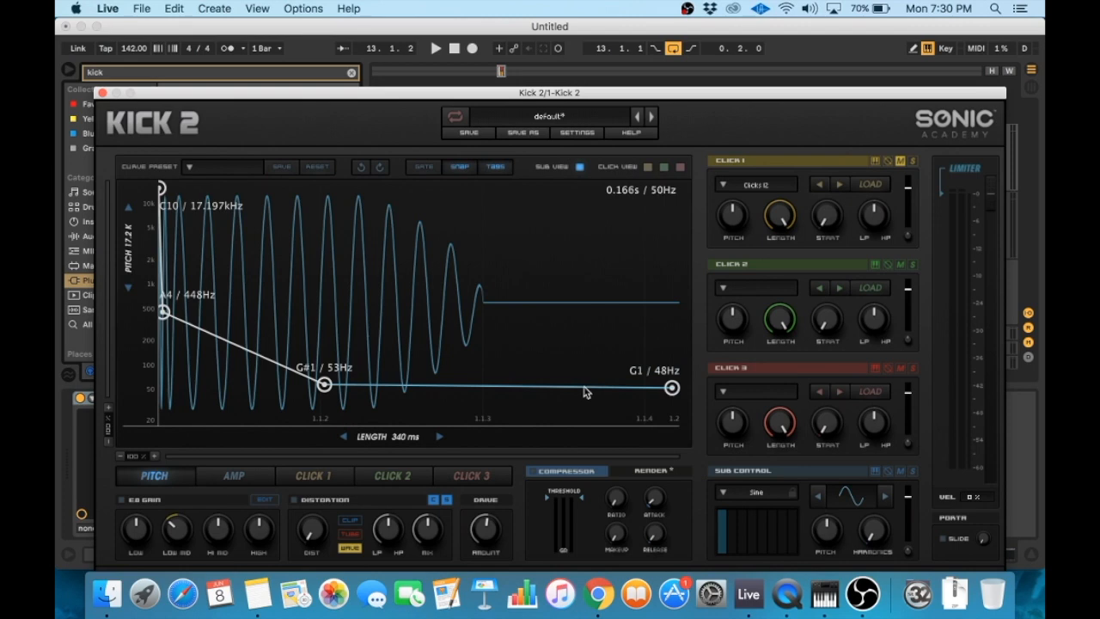
pyautogui.moveTo(671, 387); pyautogui.dragTo(673, 395)
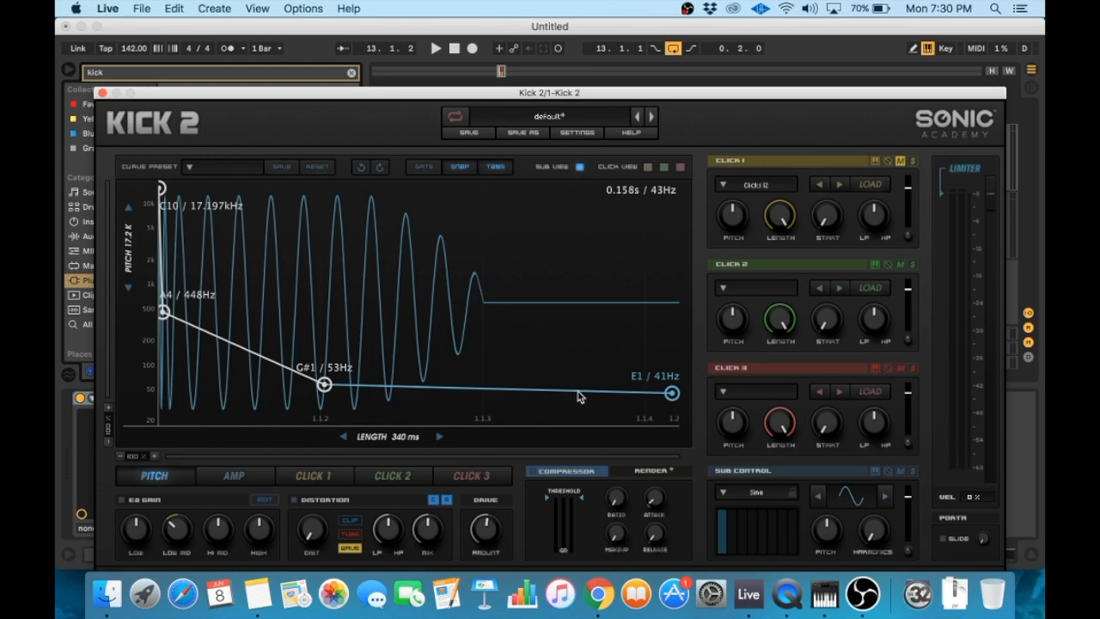
pyautogui.doubleClick(578, 394)
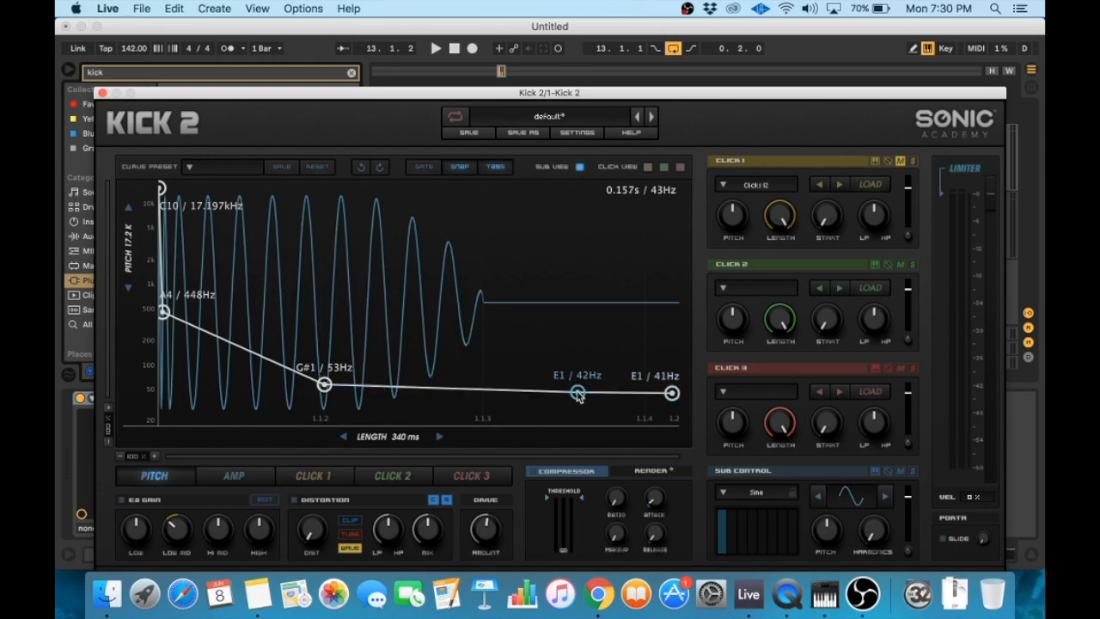
pyautogui.moveTo(578, 395); pyautogui.dragTo(586, 397)
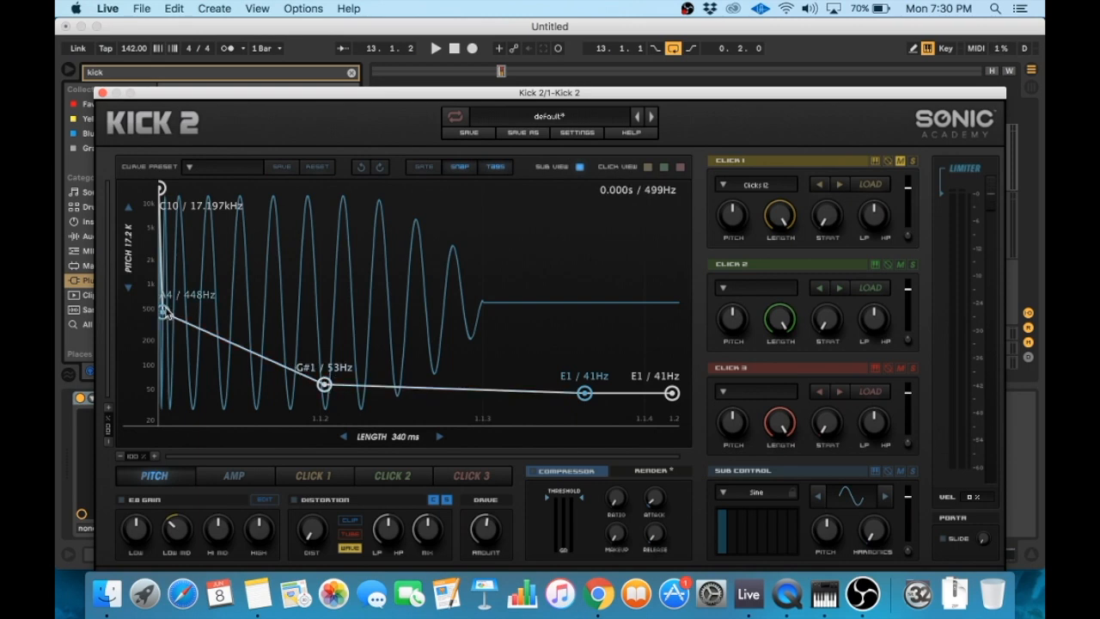
# Step: During playback, move the second pitch node to D#7 / 2.489kHz and the third to 1.109kHz close behind it
pyautogui.moveTo(163, 312); pyautogui.dragTo(190, 295)
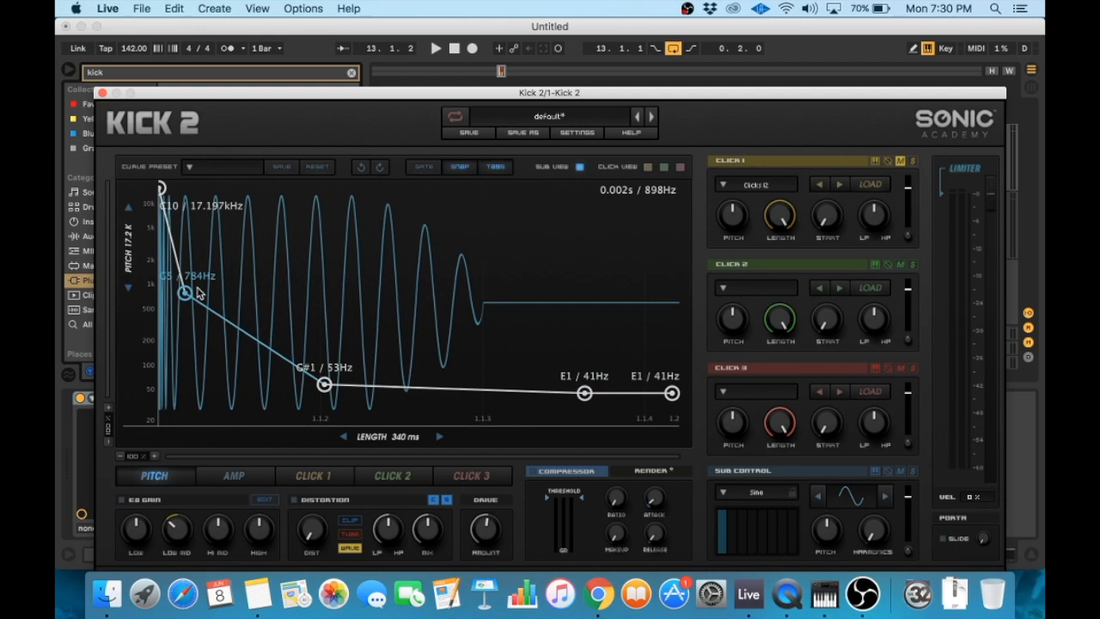
pyautogui.press('space')
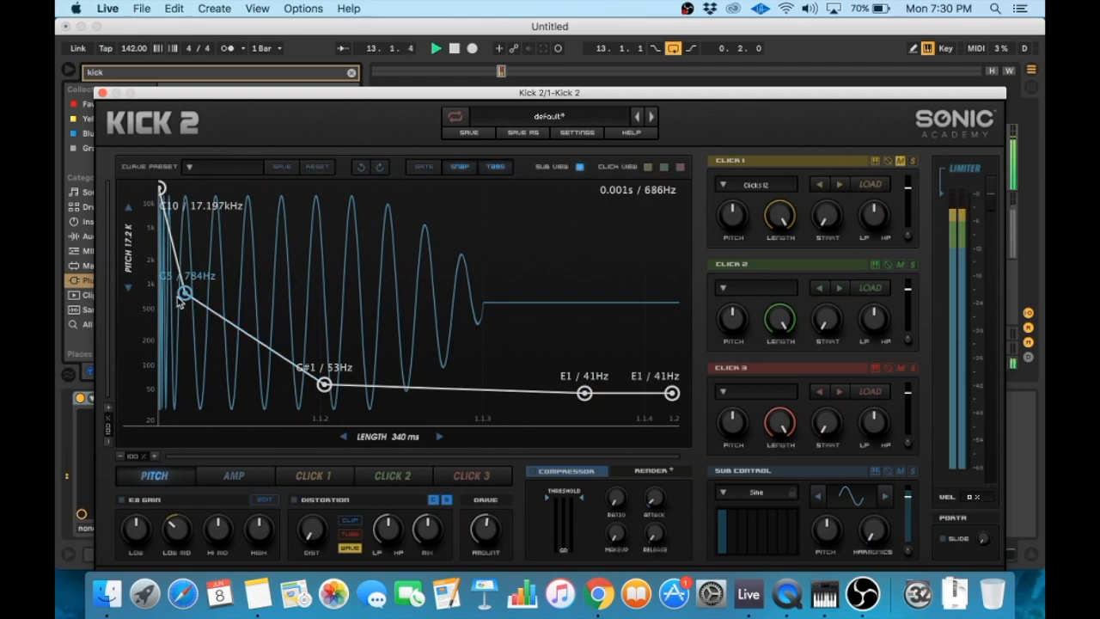
pyautogui.moveTo(185, 293); pyautogui.dragTo(169, 260)
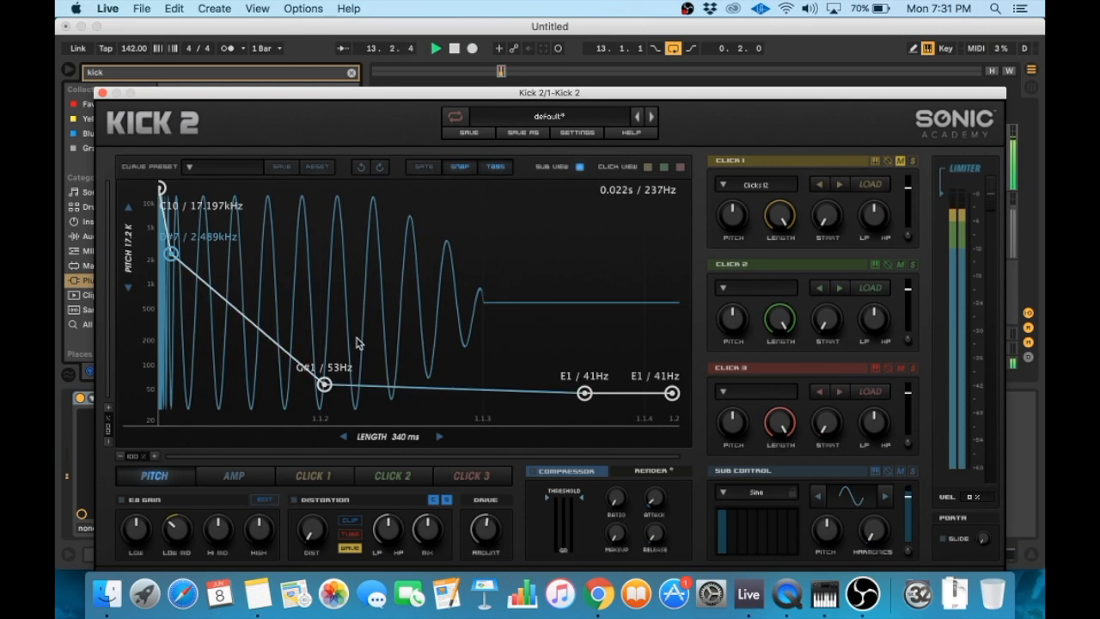
pyautogui.moveTo(324, 384); pyautogui.dragTo(196, 277)
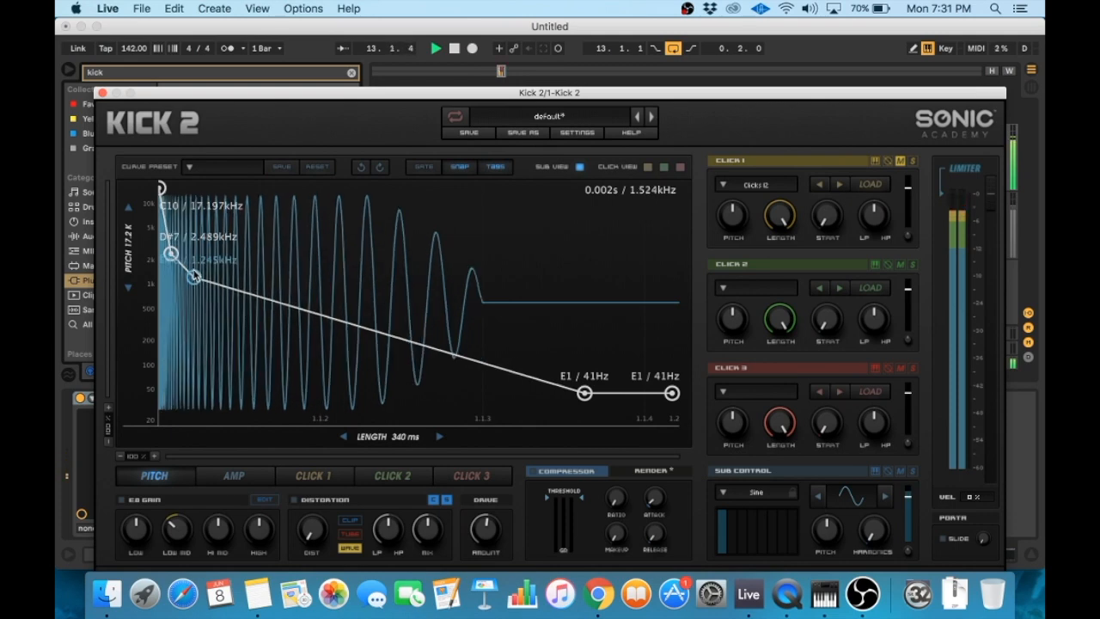
pyautogui.moveTo(195, 277); pyautogui.dragTo(196, 282)
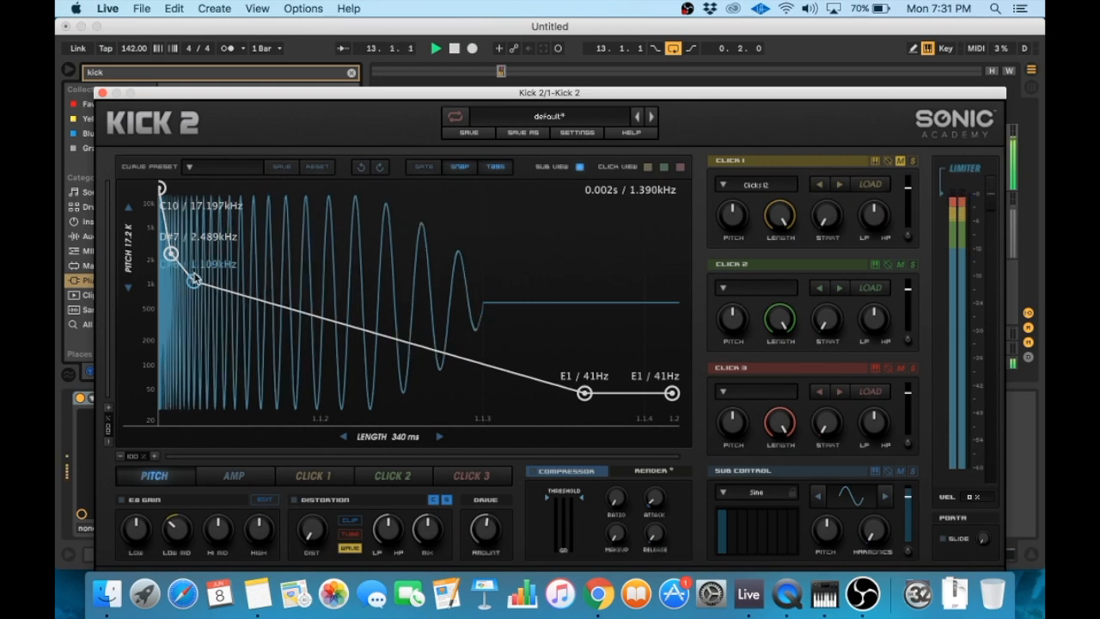
# Step: Bend the pitch segment between the 1.109kHz and first E1 nodes downward into a smooth curve, and stop playback
pyautogui.moveTo(469, 363); pyautogui.dragTo(468, 391)
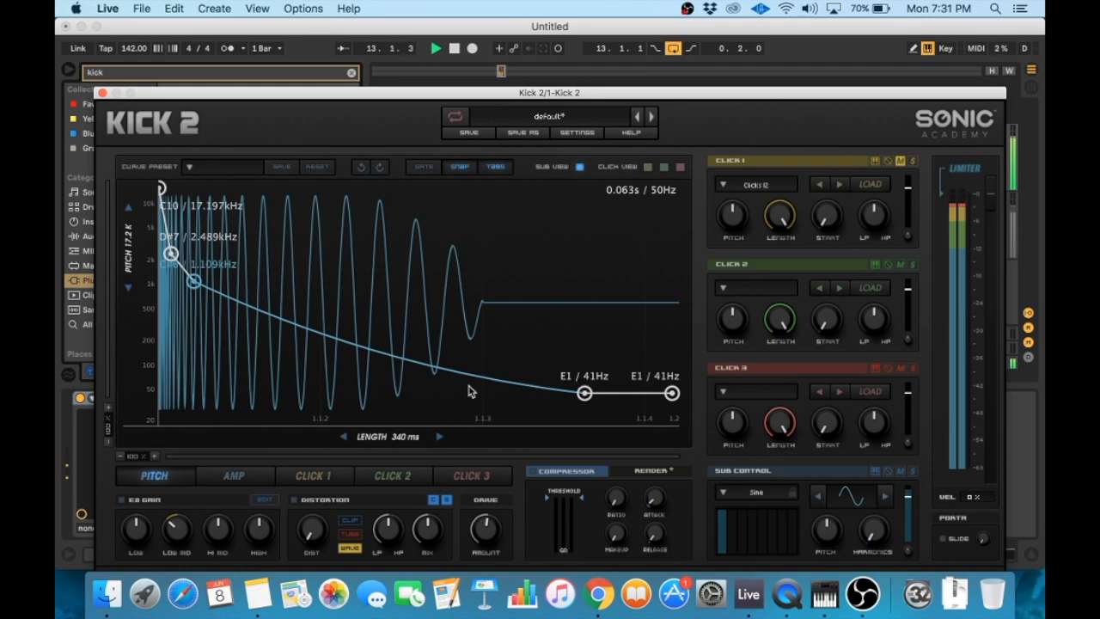
pyautogui.press('space')
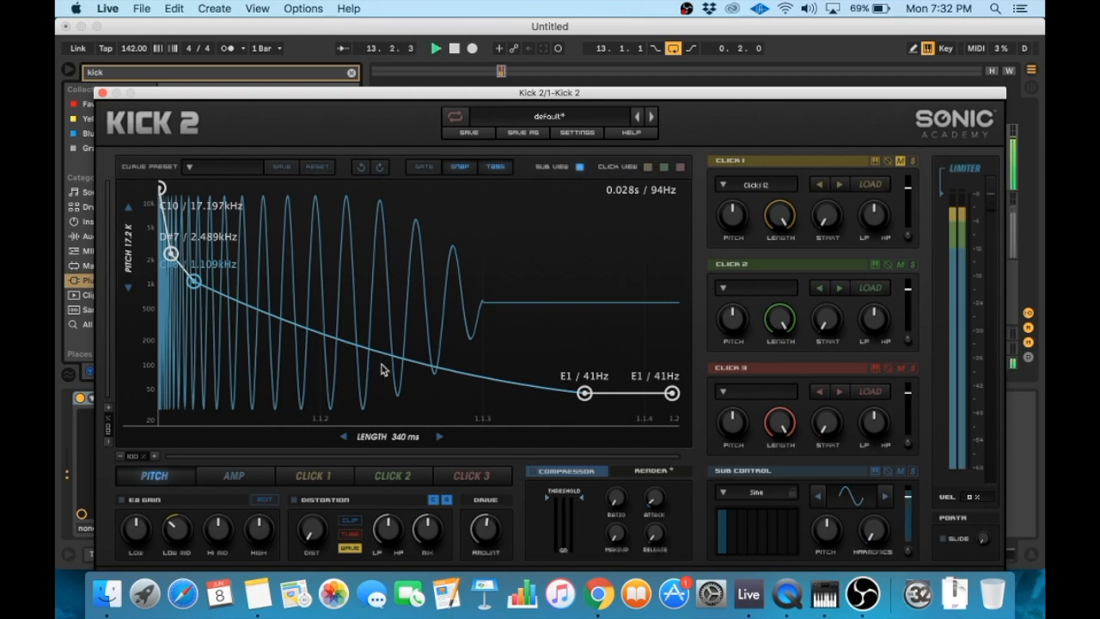
pyautogui.moveTo(381, 349)
pyautogui.mouseDown()
pyautogui.moveTo(393, 233)
pyautogui.moveTo(385, 354)
pyautogui.mouseUp()
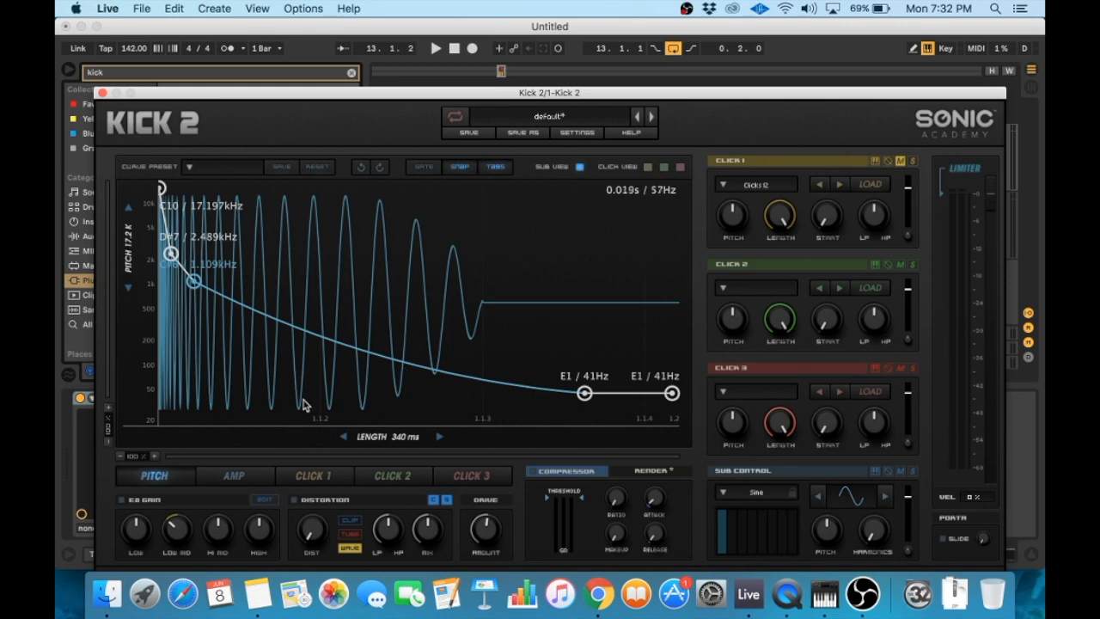
# Step: Give the amp envelope a fast attack: start at 0.00 and add a 1.00 node just after the start, with playback running
pyautogui.click(234, 476)
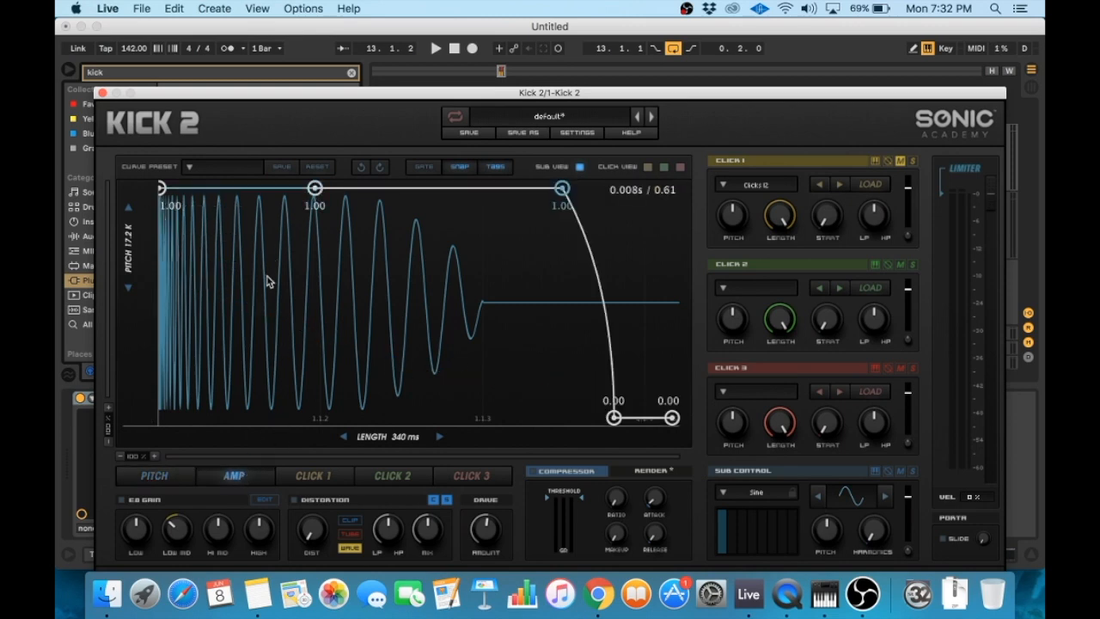
pyautogui.doubleClick(191, 188)
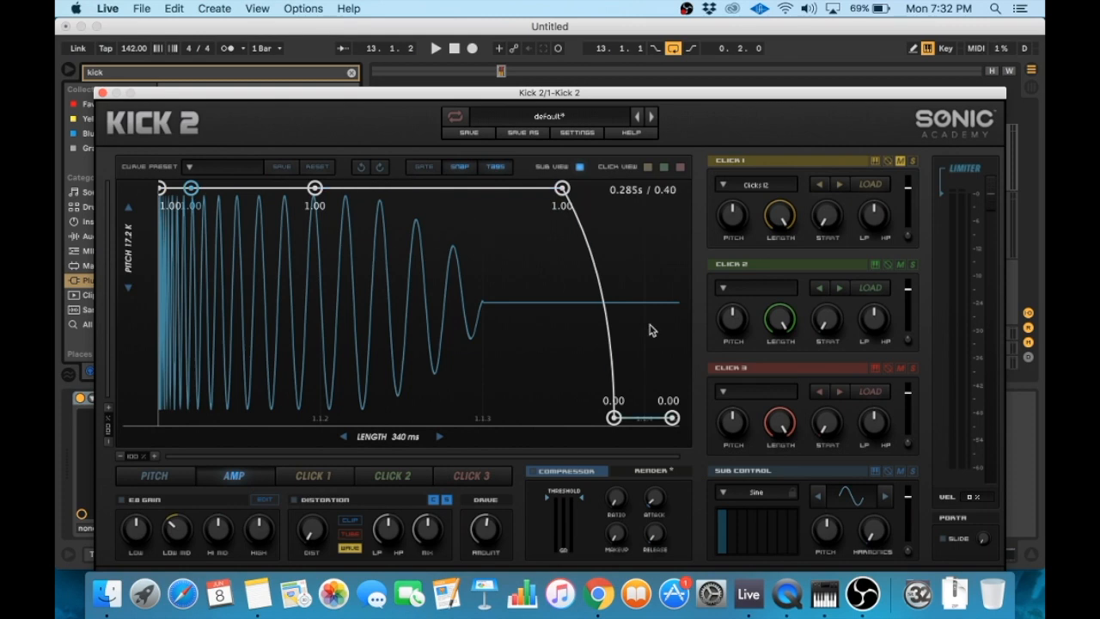
pyautogui.press('space')
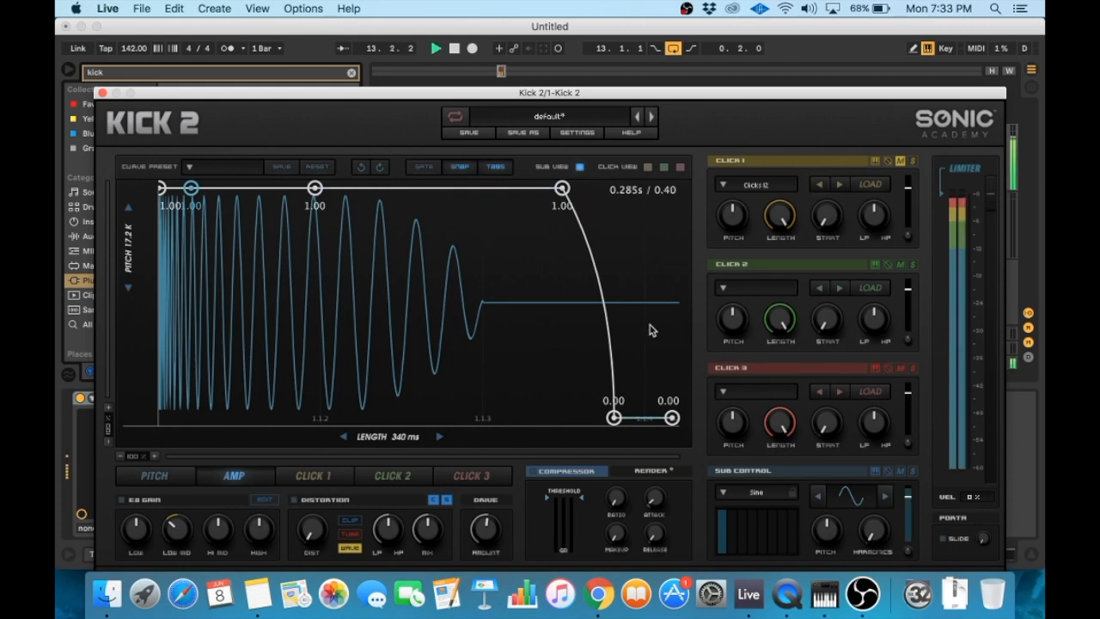
pyautogui.moveTo(161, 188); pyautogui.dragTo(160, 419)
pyautogui.moveTo(191, 188); pyautogui.dragTo(161, 187)
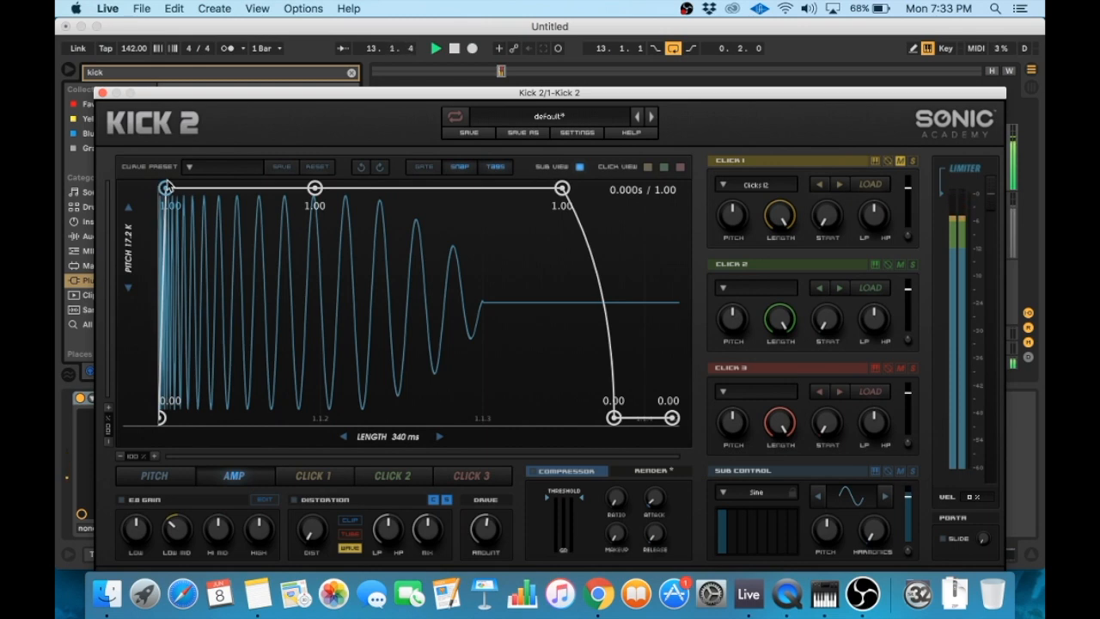
# Step: Carve a dip to 0.32 at the amp envelope's middle node, rising to an added 1.00 node before the tail
pyautogui.moveTo(528, 187); pyautogui.dragTo(482, 187)
pyautogui.moveTo(315, 188); pyautogui.dragTo(320, 337)
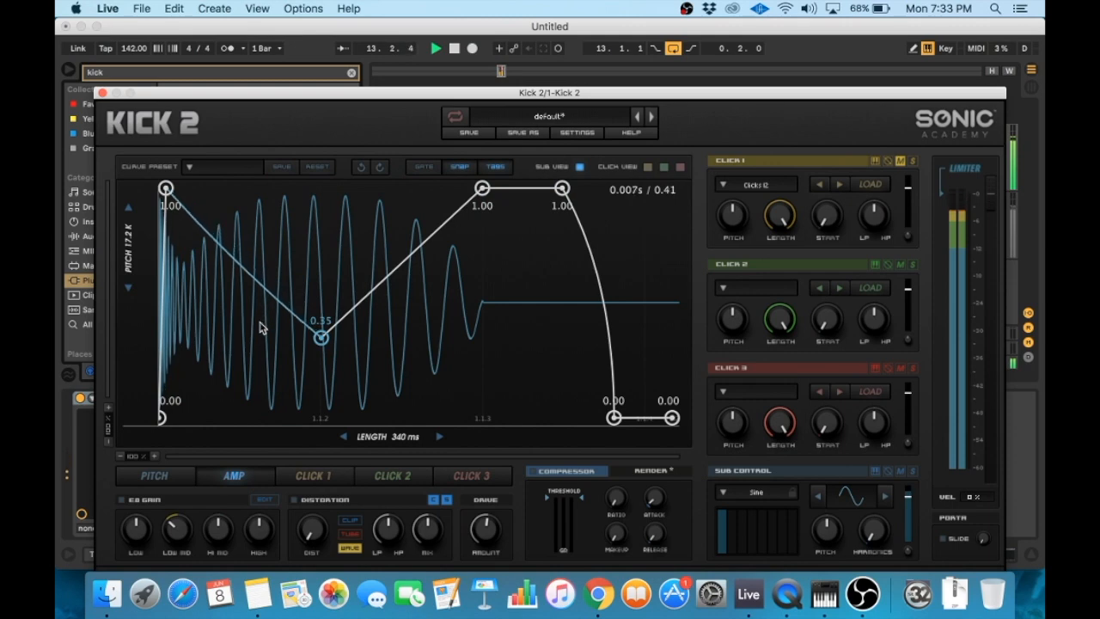
pyautogui.moveTo(319, 335); pyautogui.dragTo(322, 345)
pyautogui.moveTo(482, 188); pyautogui.dragTo(455, 188)
# Step: Round the amp envelope's second peak with an added 1.00 node, lowering the nodes around it to 0.92 and 0.94
pyautogui.doubleClick(501, 188)
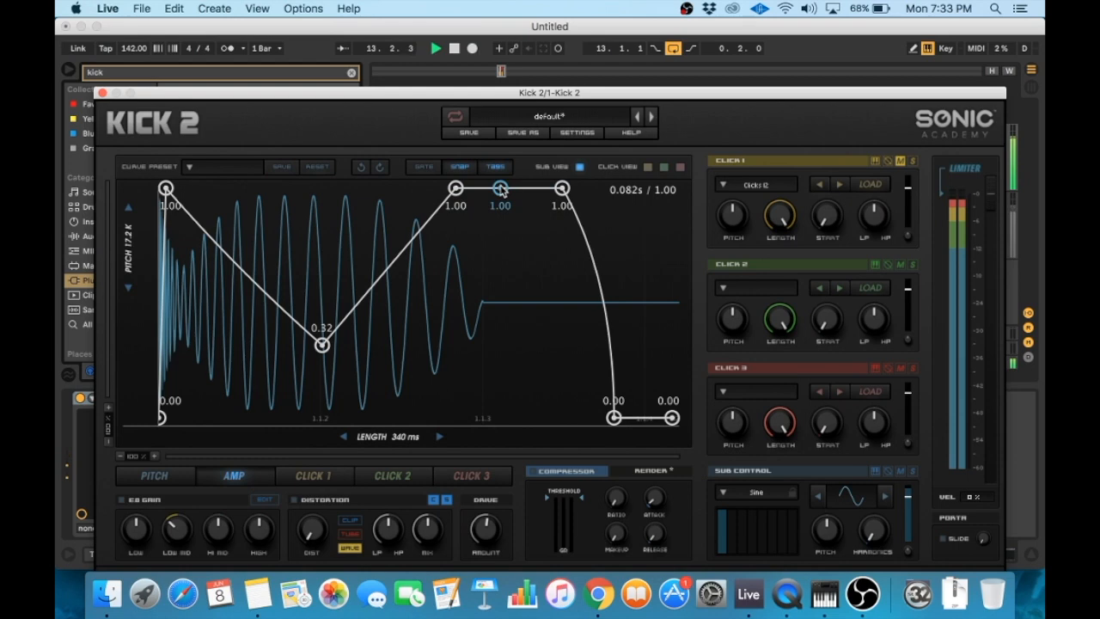
pyautogui.moveTo(462, 191); pyautogui.dragTo(463, 212)
pyautogui.moveTo(561, 188); pyautogui.dragTo(567, 207)
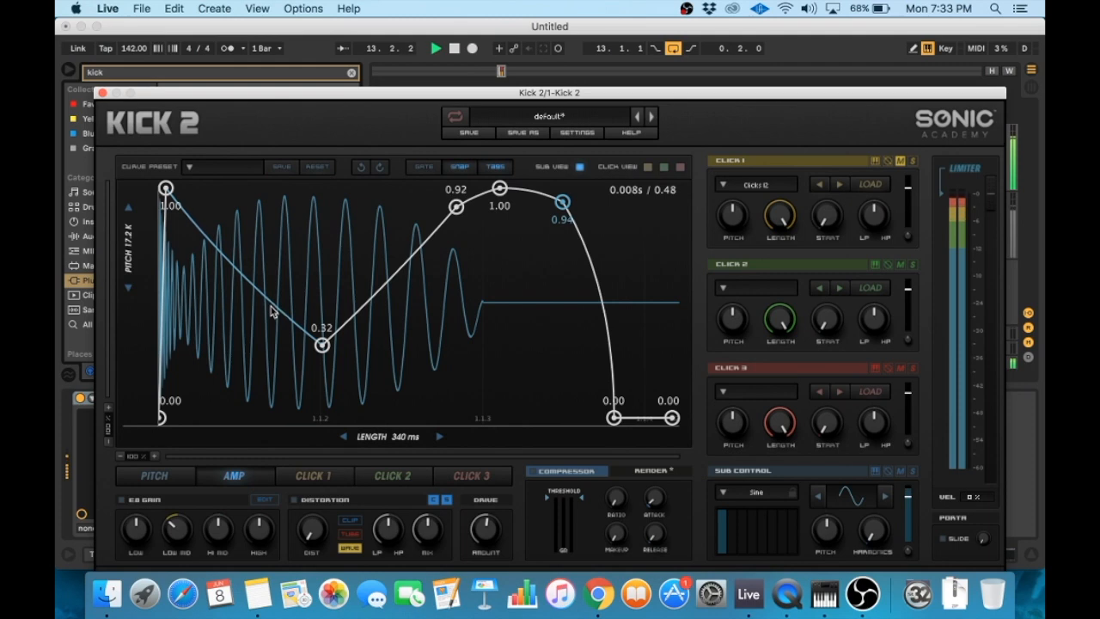
# Step: Add a 1.00 node between the amp envelope's attack and dip to hold the opening level, and stop playback
pyautogui.doubleClick(197, 224)
pyautogui.moveTo(210, 103); pyautogui.dragTo(231, 94)
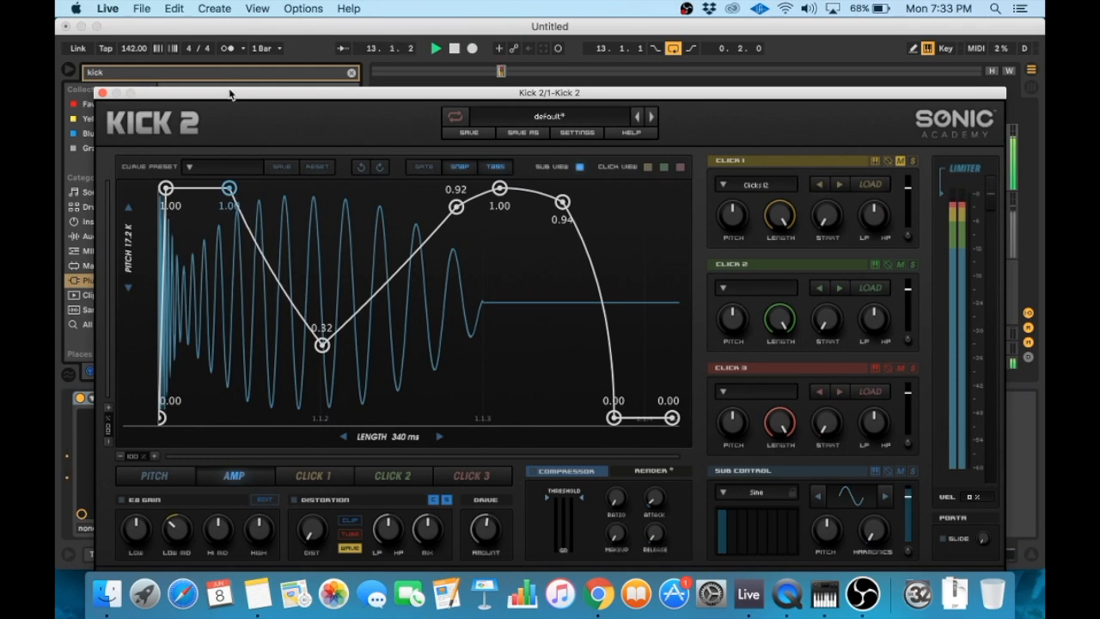
pyautogui.press('space')
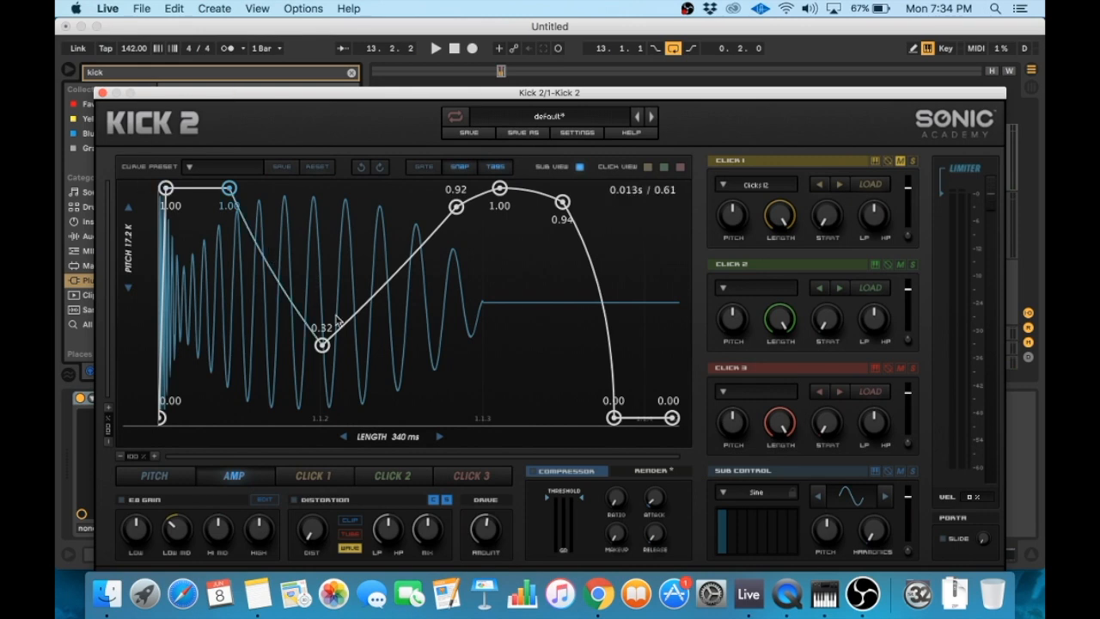
# Step: Return to the pitch envelope, solo Click 1, and show its waveform with the sub waveform hidden
pyautogui.click(163, 477)
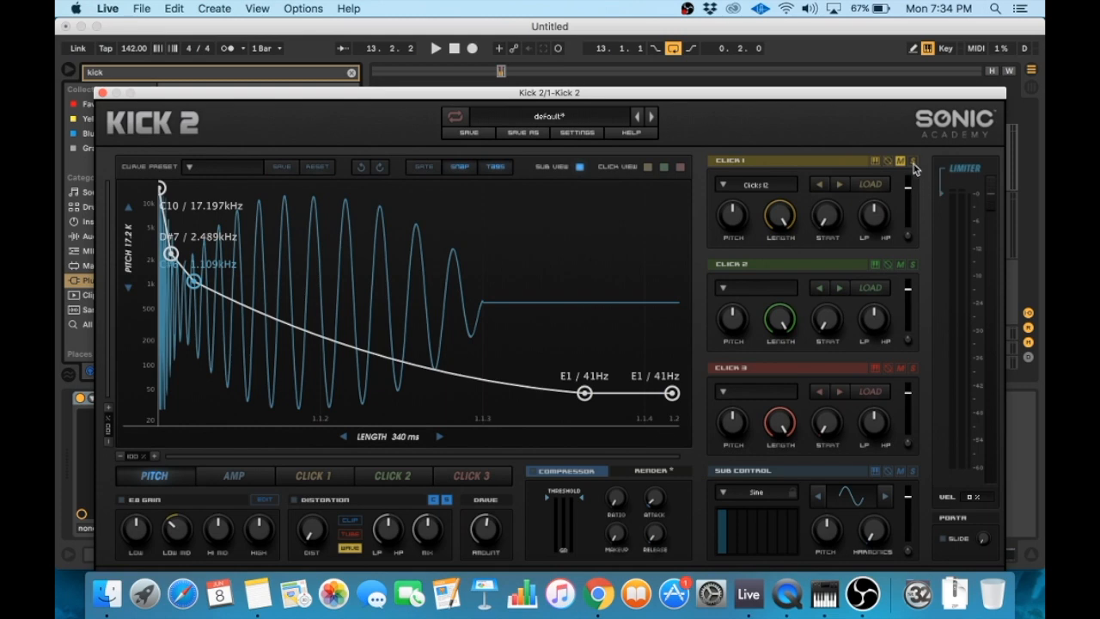
pyautogui.click(647, 167)
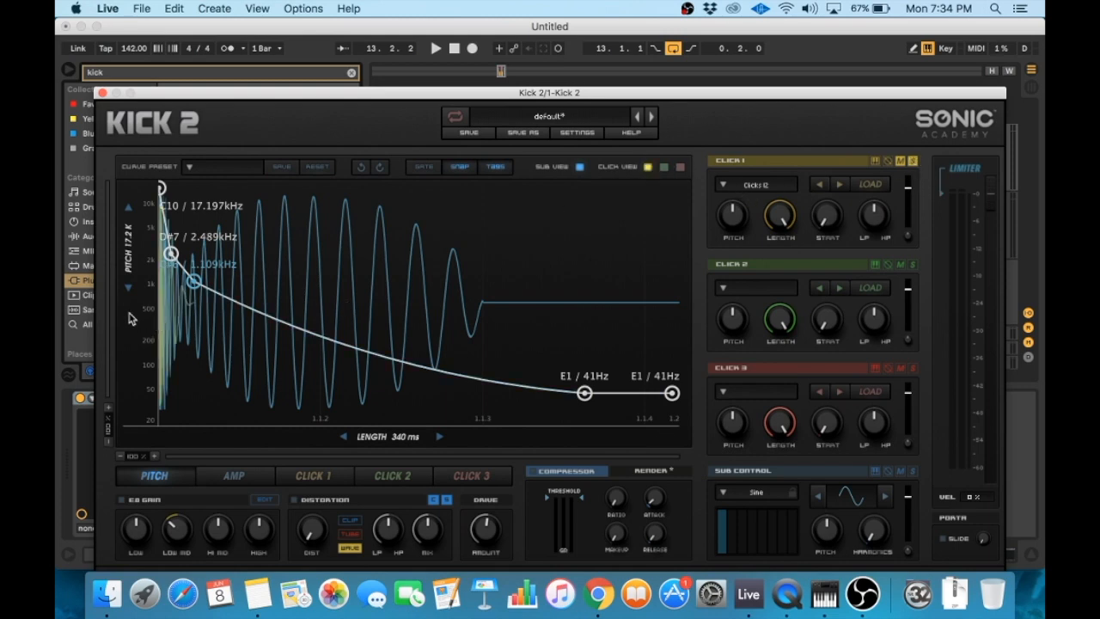
pyautogui.click(580, 169)
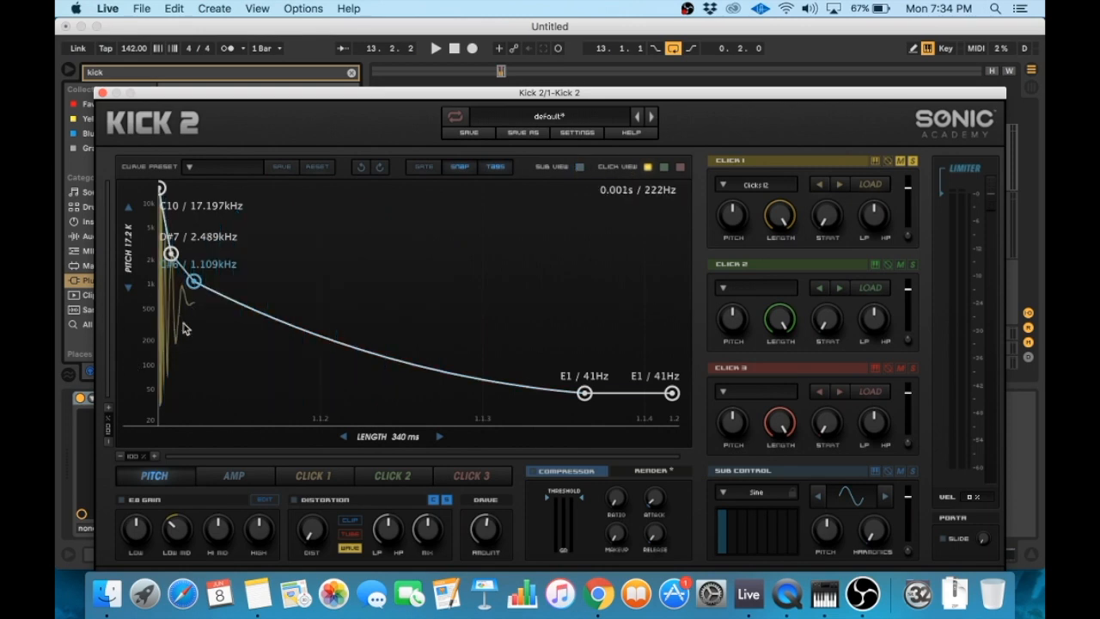
# Step: Load the factory preset Hats 08 from the Hats category into Click 1
pyautogui.click(755, 185)
pyautogui.click(681, 315)
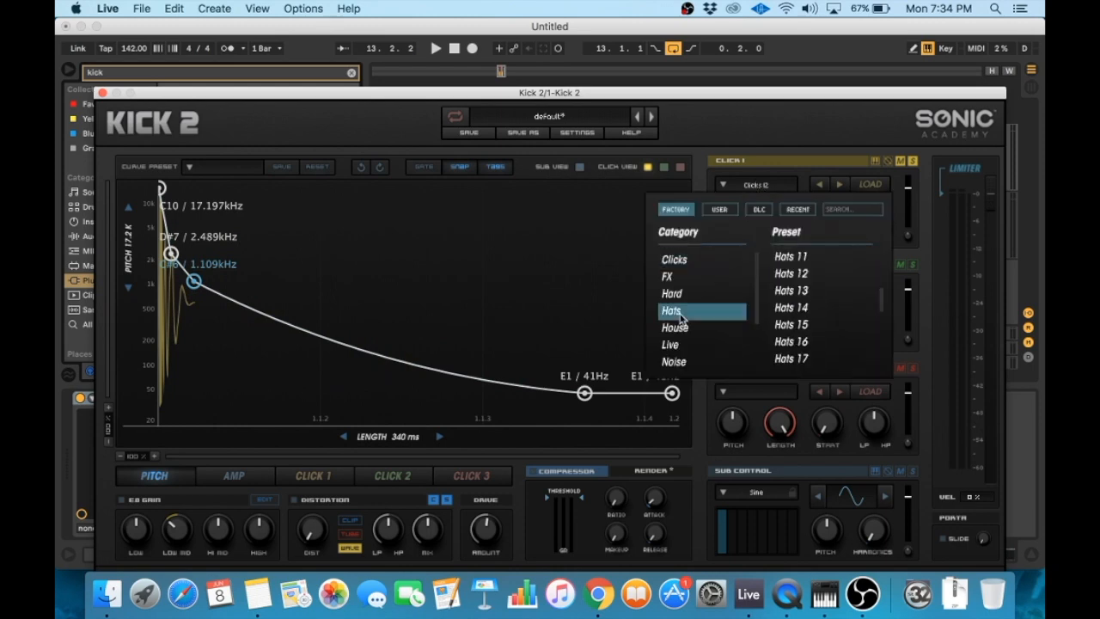
pyautogui.scroll(2, 817, 307)
pyautogui.scroll(2, 812, 305)
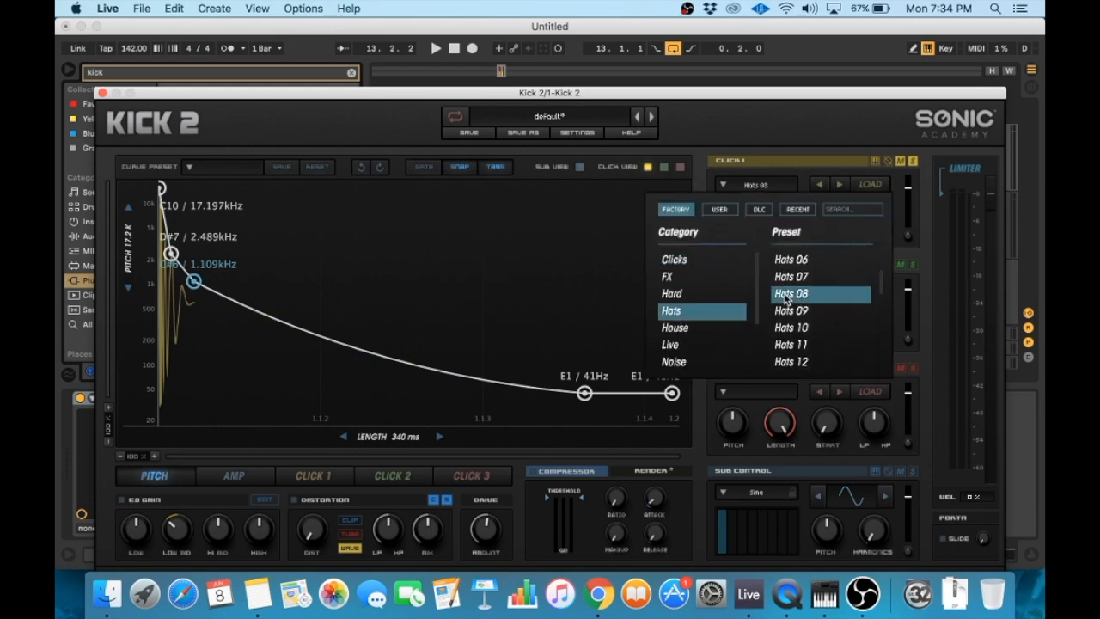
# Step: Load Hats 06 into Click 1, move its start past the initial transient, and high-pass the sample
pyautogui.click(787, 295)
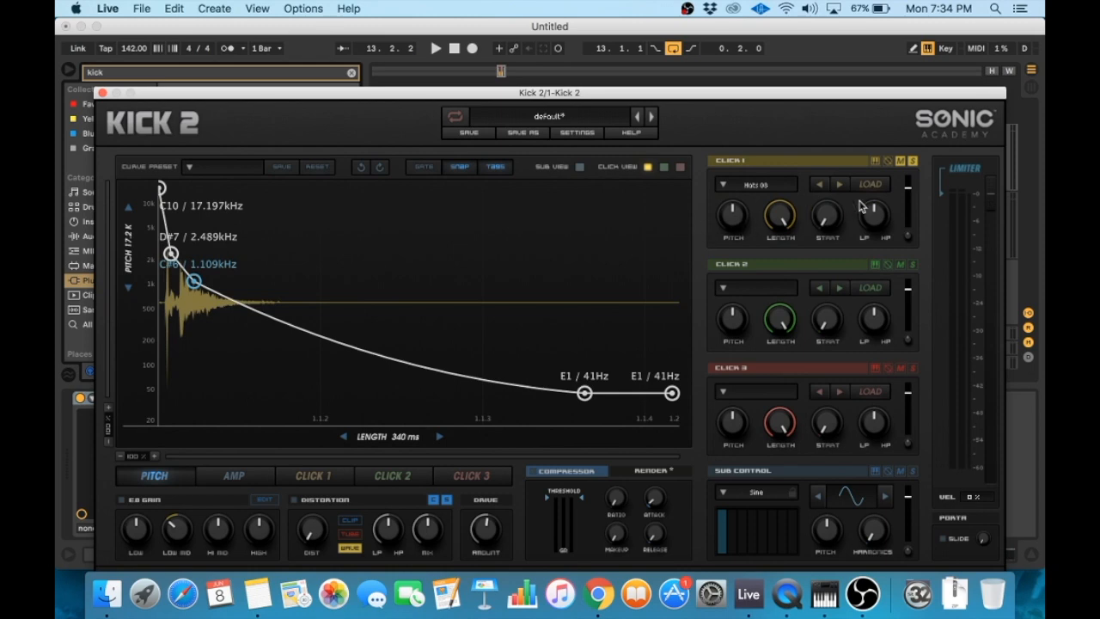
pyautogui.press('space')
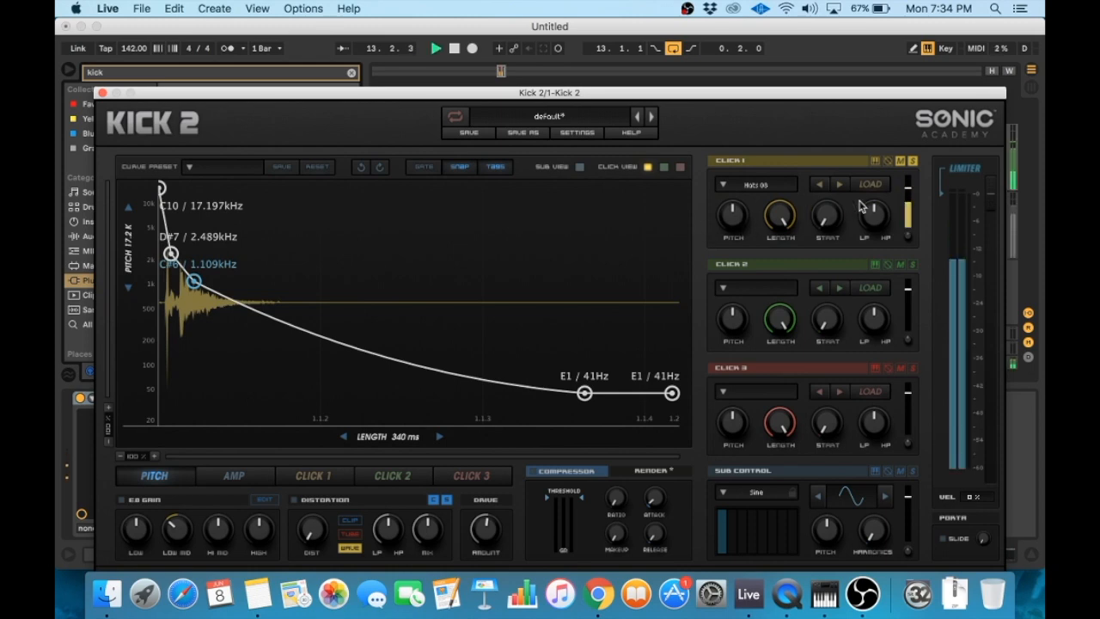
pyautogui.moveTo(827, 217); pyautogui.dragTo(864, 184)
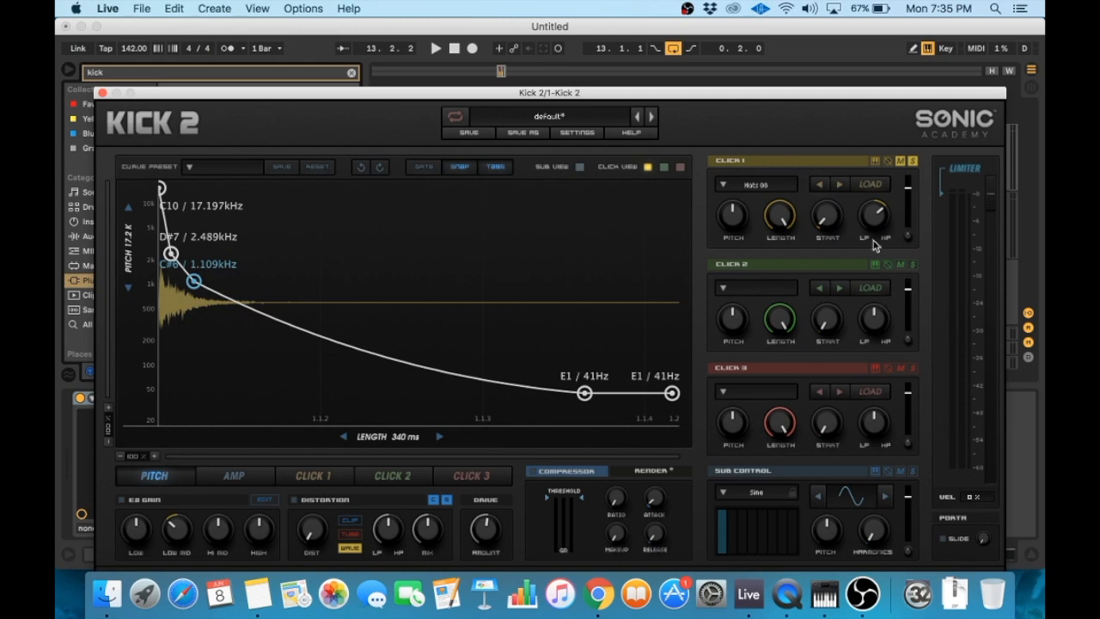
# Step: Show the sub waveform again, unsolo Click 1, and lower Click 1's level to about -9.4 dB while playing the kick
pyautogui.click(579, 166)
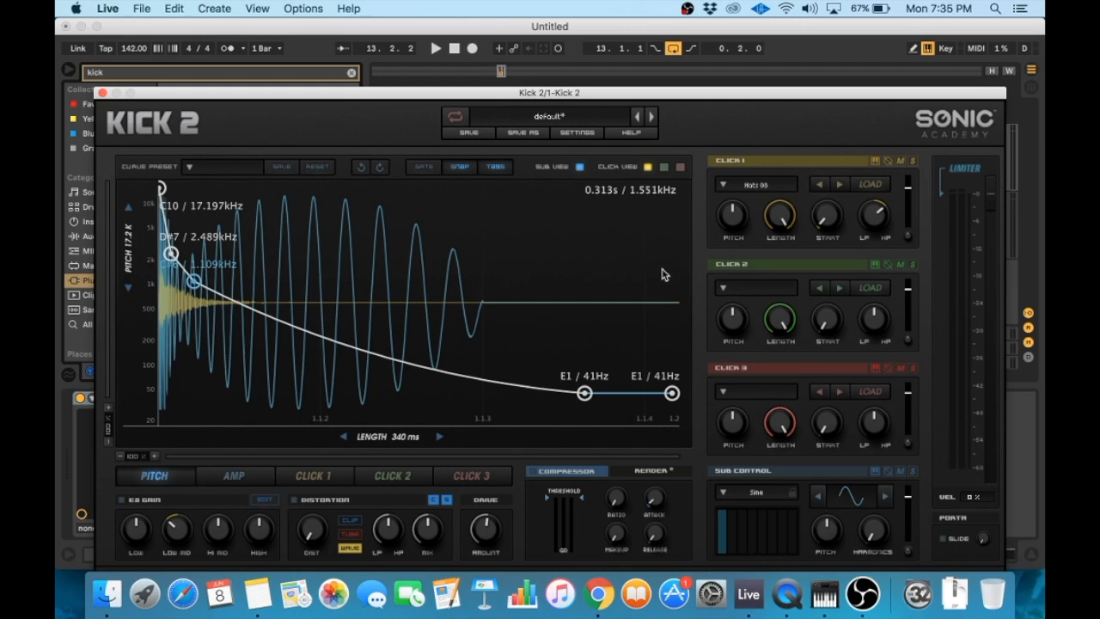
pyautogui.press('space')
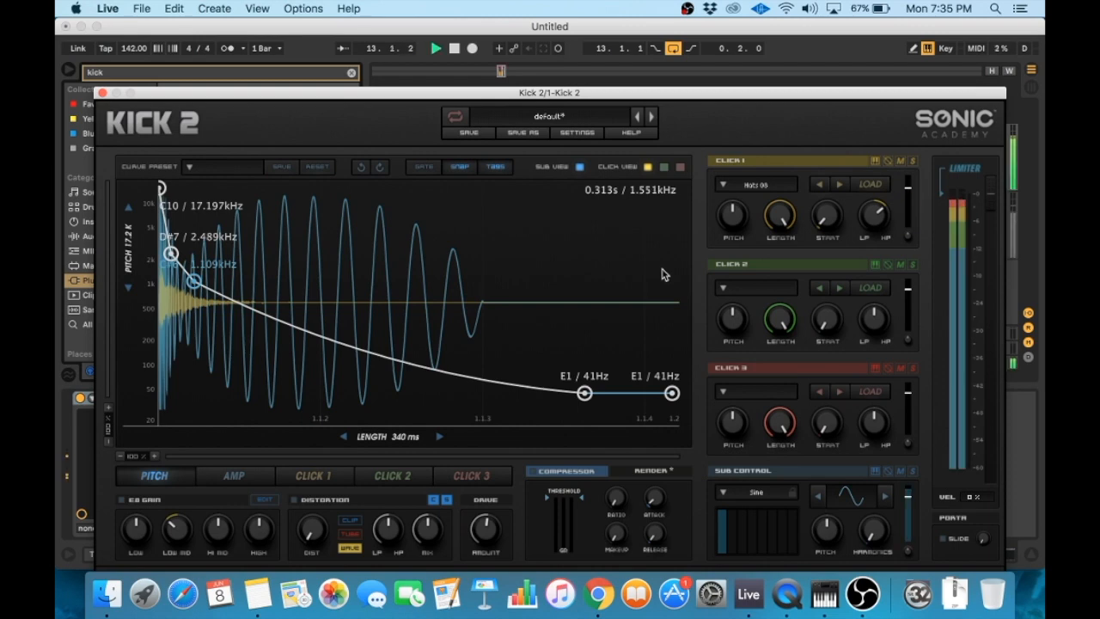
pyautogui.moveTo(908, 186); pyautogui.dragTo(912, 195)
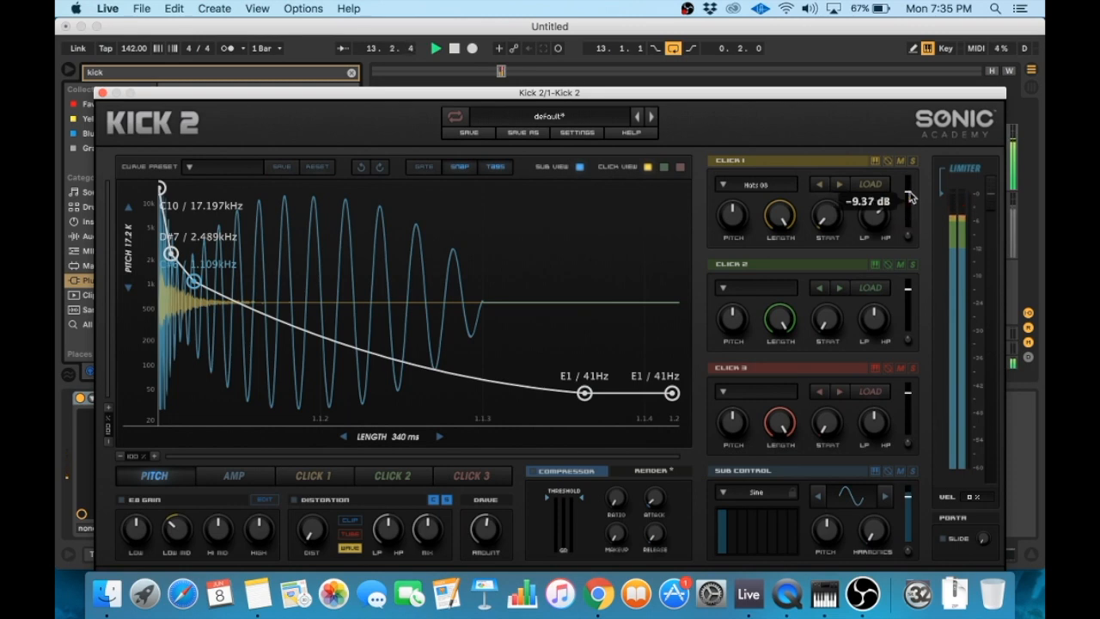
pyautogui.moveTo(911, 198); pyautogui.dragTo(911, 197)
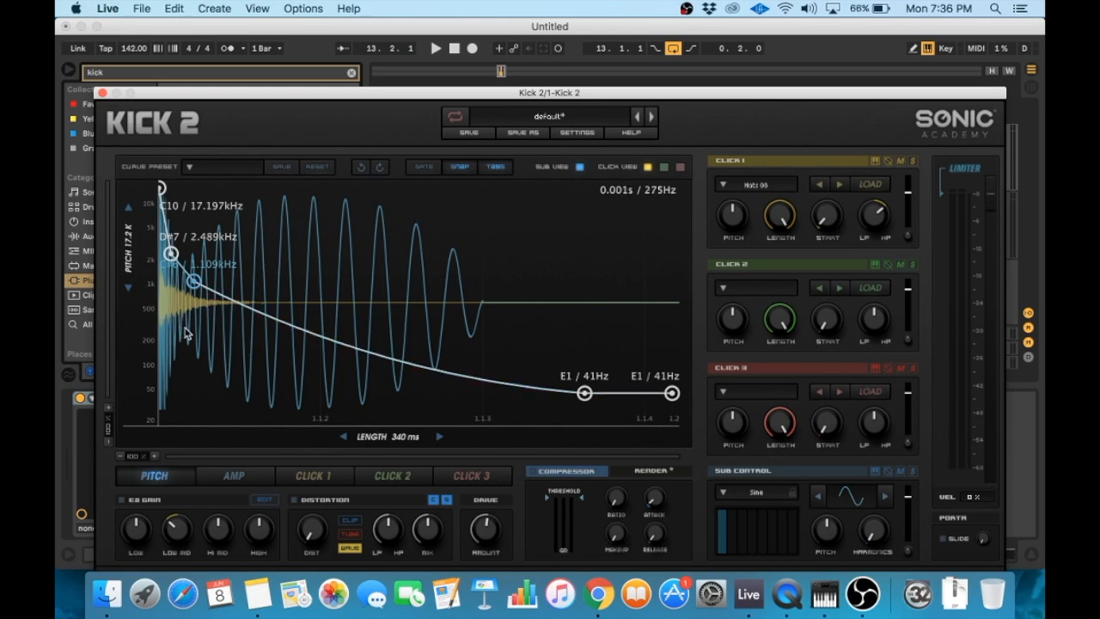
# Step: Close the plug-in window, add an audio track beneath the Kick 2 track, and select 13.1.1 to 13.2.1 on it
pyautogui.click(102, 93)
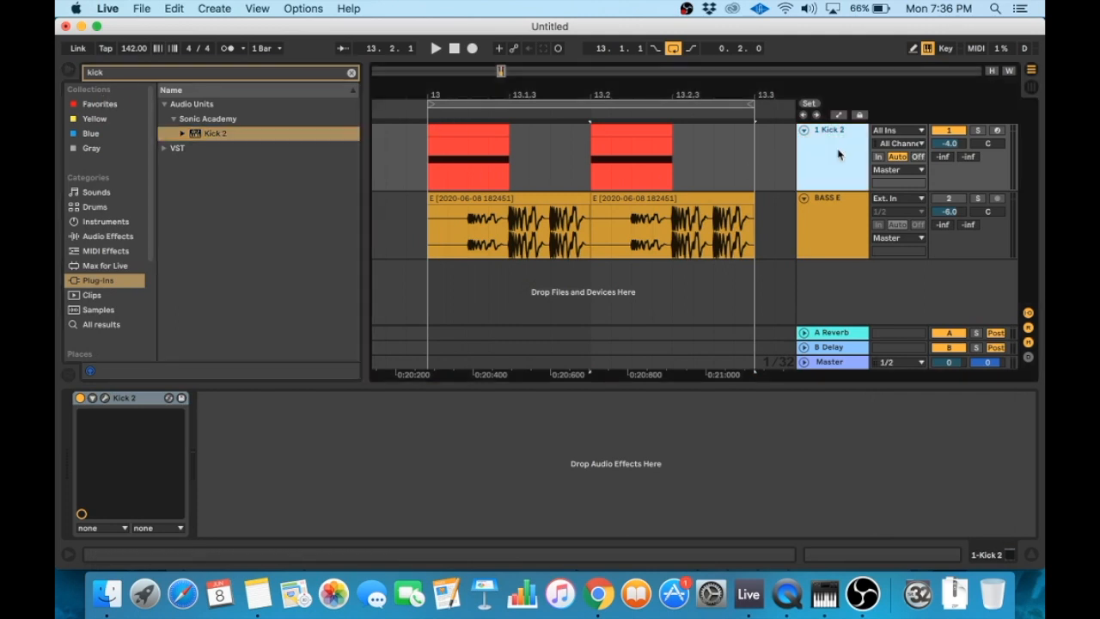
pyautogui.press('super+t')
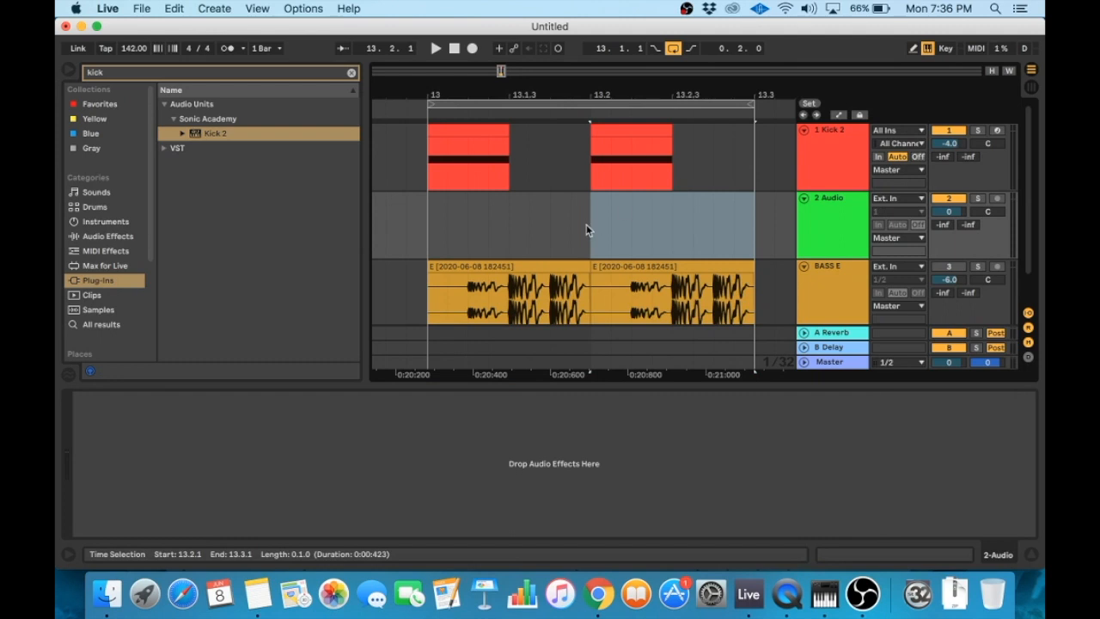
pyautogui.moveTo(586, 225); pyautogui.dragTo(437, 231)
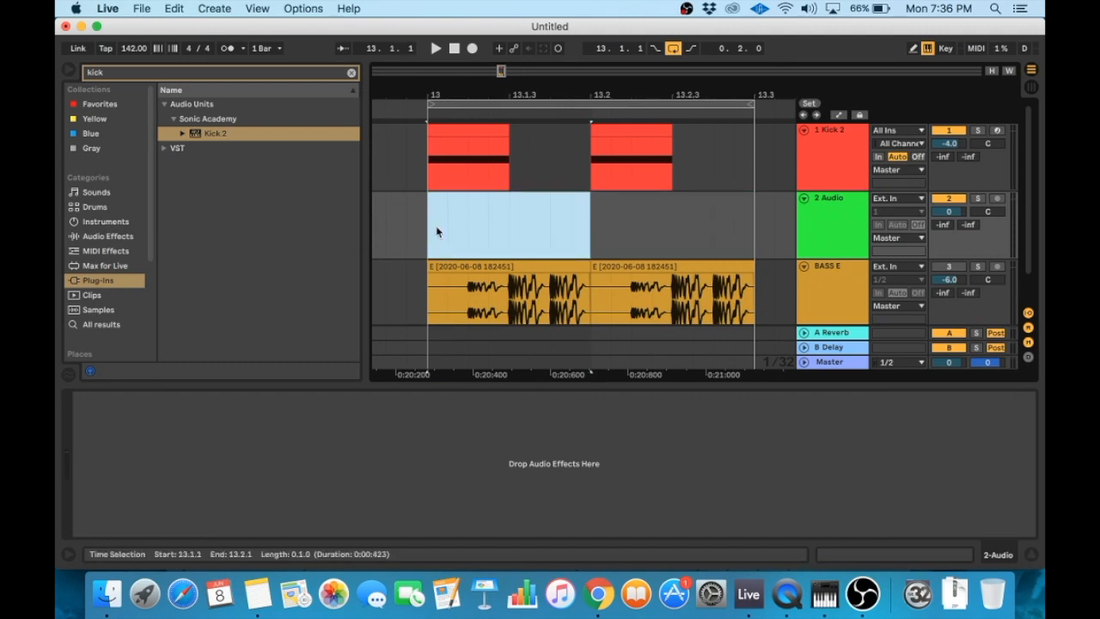
# Step: Set the new audio track's input to 1-Kick 2, arm it for recording, and solo the Kick 2 track
pyautogui.click(913, 198)
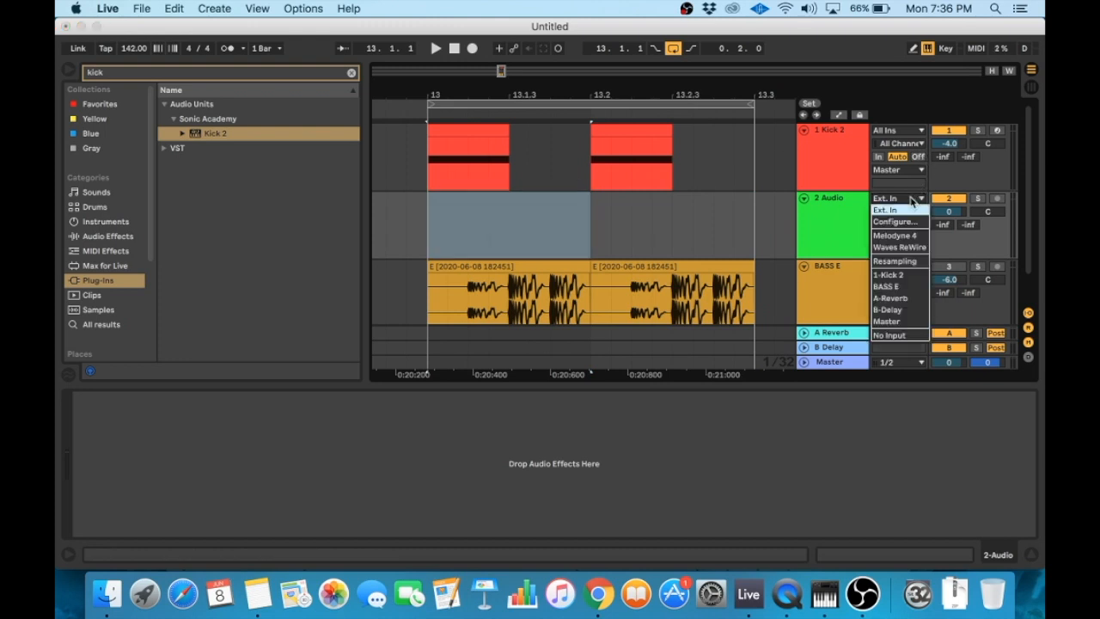
pyautogui.click(899, 270)
pyautogui.click(997, 199)
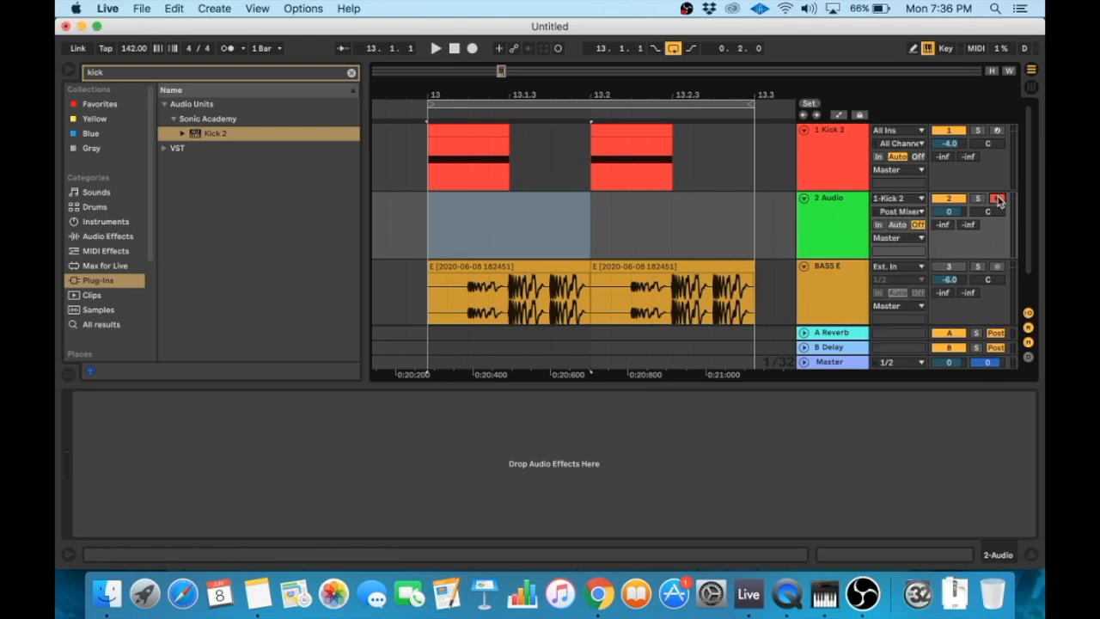
pyautogui.click(979, 131)
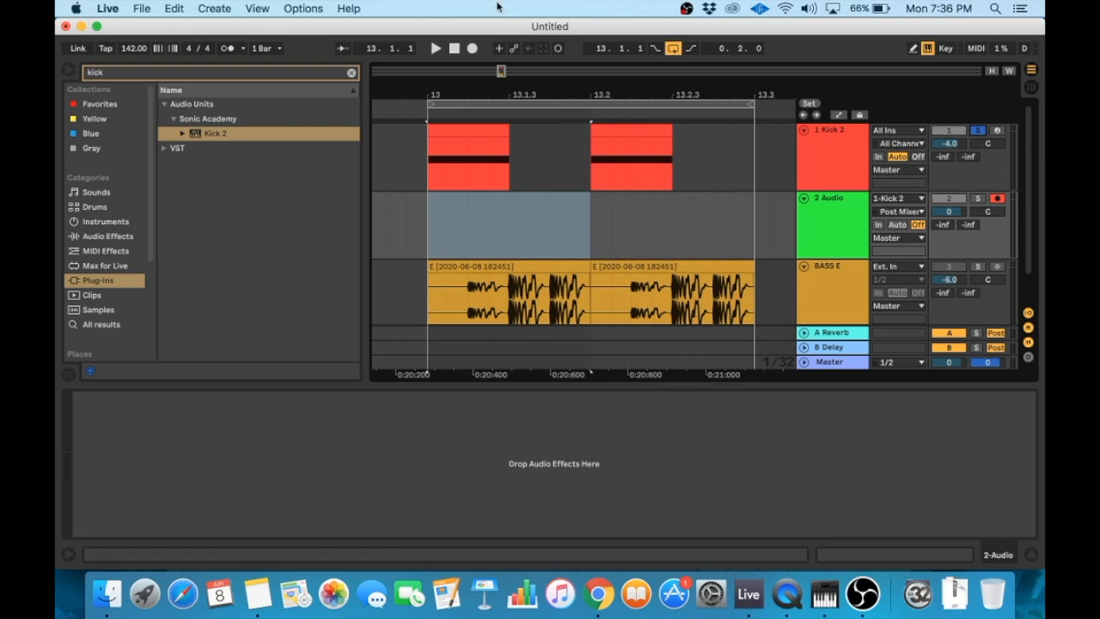
# Step: Record the kick onto the armed audio track and shorten the recorded clip to just after the first hit
pyautogui.click(472, 49)
pyautogui.press('space')
pyautogui.moveTo(754, 212); pyautogui.dragTo(530, 214)
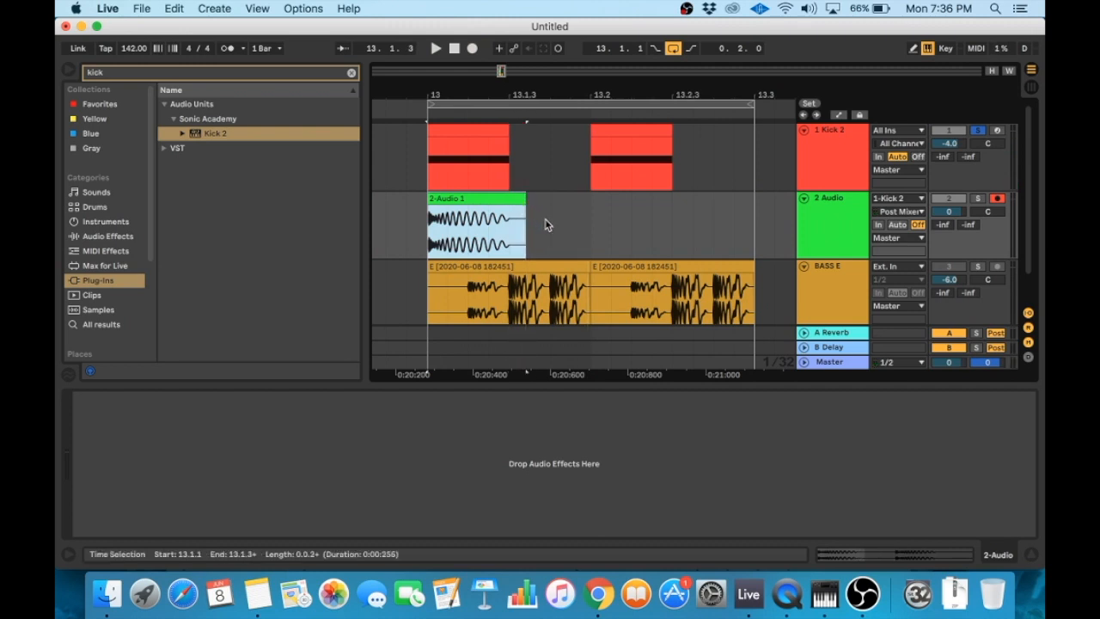
# Step: Trim the recorded kick to end at 13.1.3 with a short fade-out, and consolidate it over 13.1.1 to 13.2.1
pyautogui.scroll(3, 545, 219)
pyautogui.hscroll(-3, 470, 232)
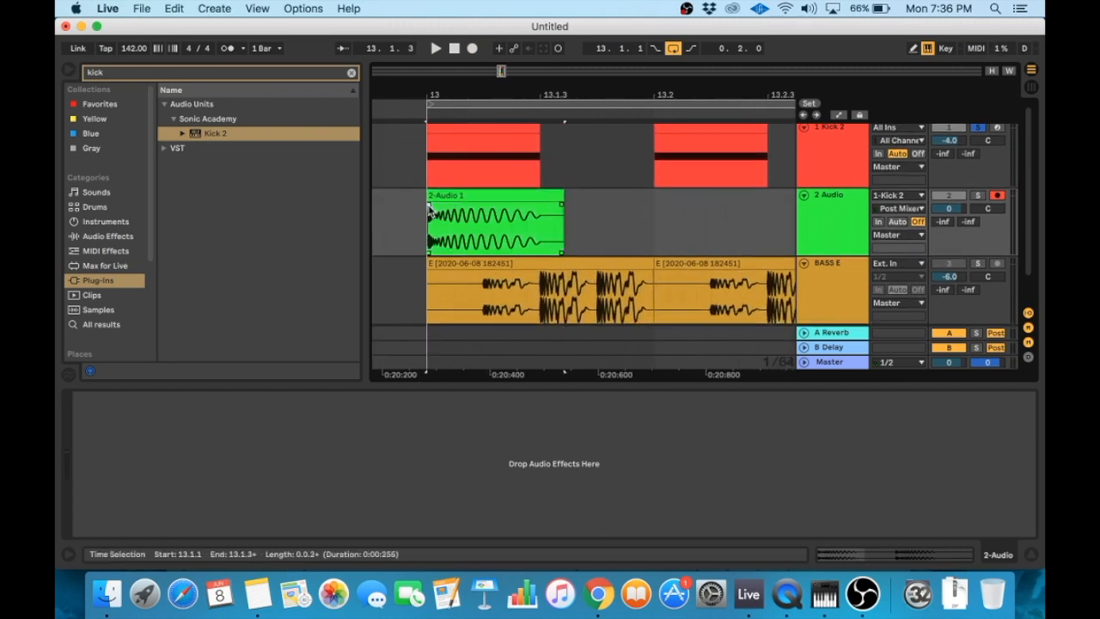
pyautogui.moveTo(559, 195); pyautogui.dragTo(533, 215)
pyautogui.rightClick(533, 196)
pyautogui.click(518, 215)
pyautogui.scroll(3, 518, 215)
pyautogui.scroll(-2, 533, 213)
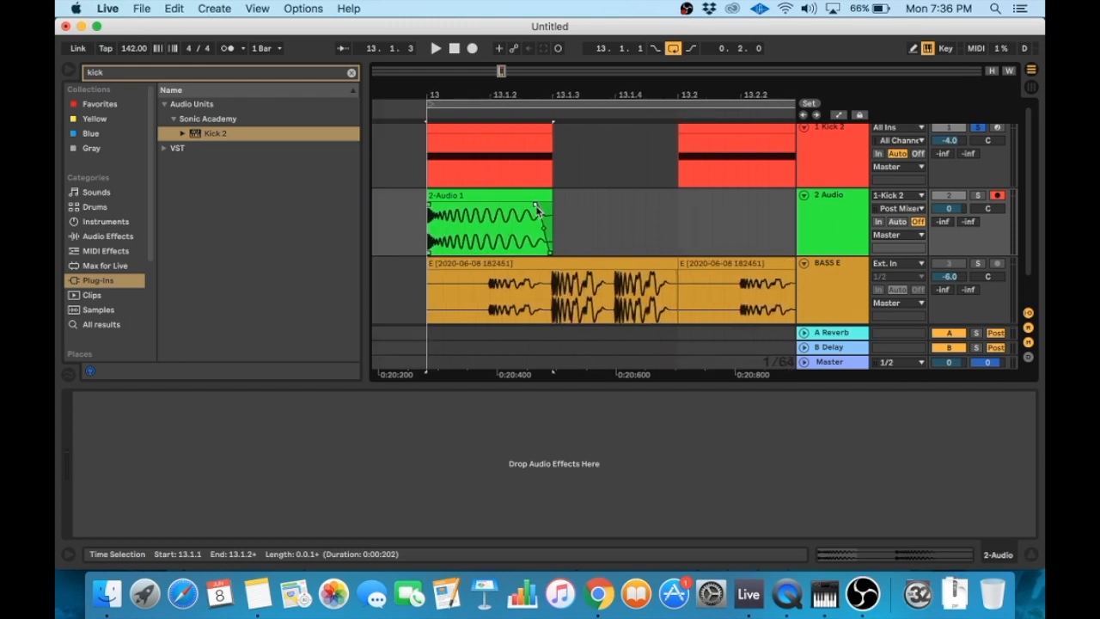
pyautogui.moveTo(688, 204); pyautogui.dragTo(422, 237)
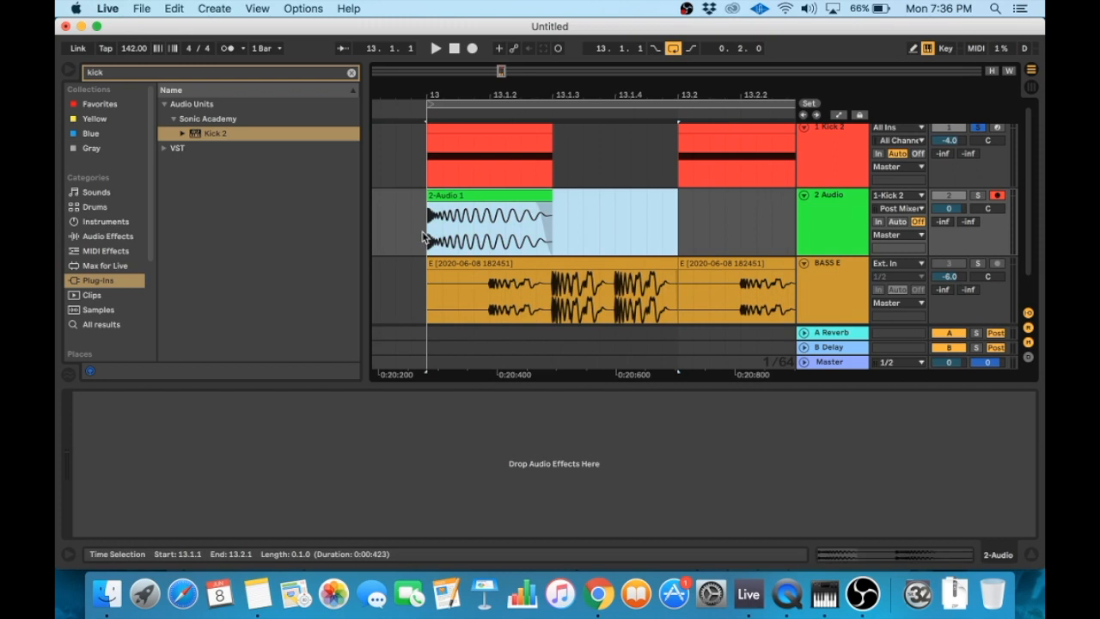
pyautogui.press('super+j')
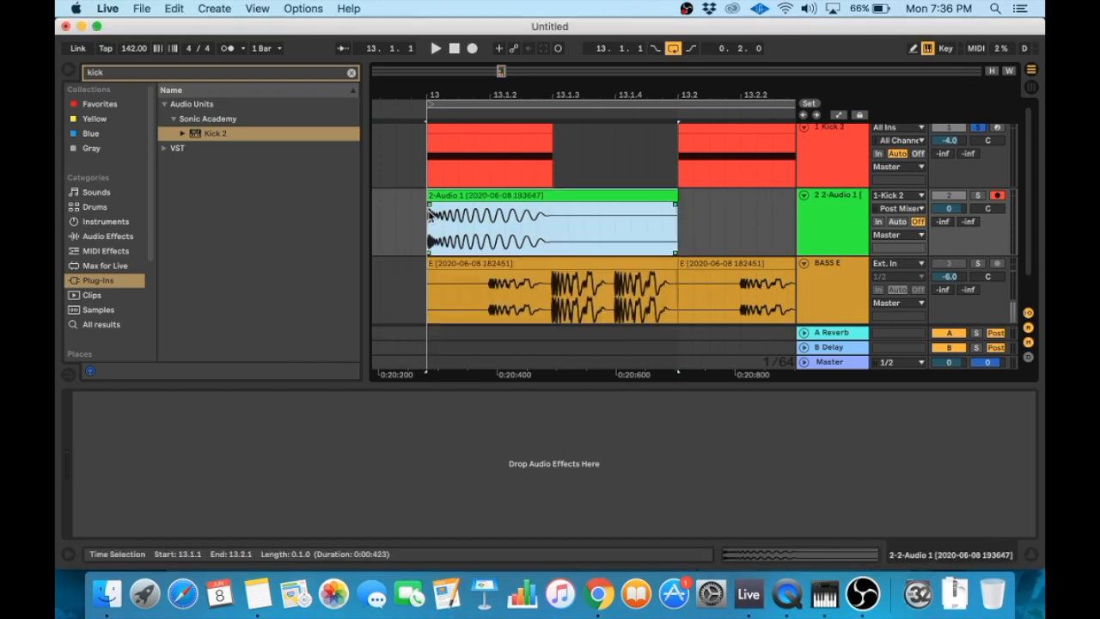
# Step: Set the consolidated kick clip's gain to 0.00 dB and its track volume to -4.0 dB
pyautogui.doubleClick(441, 195)
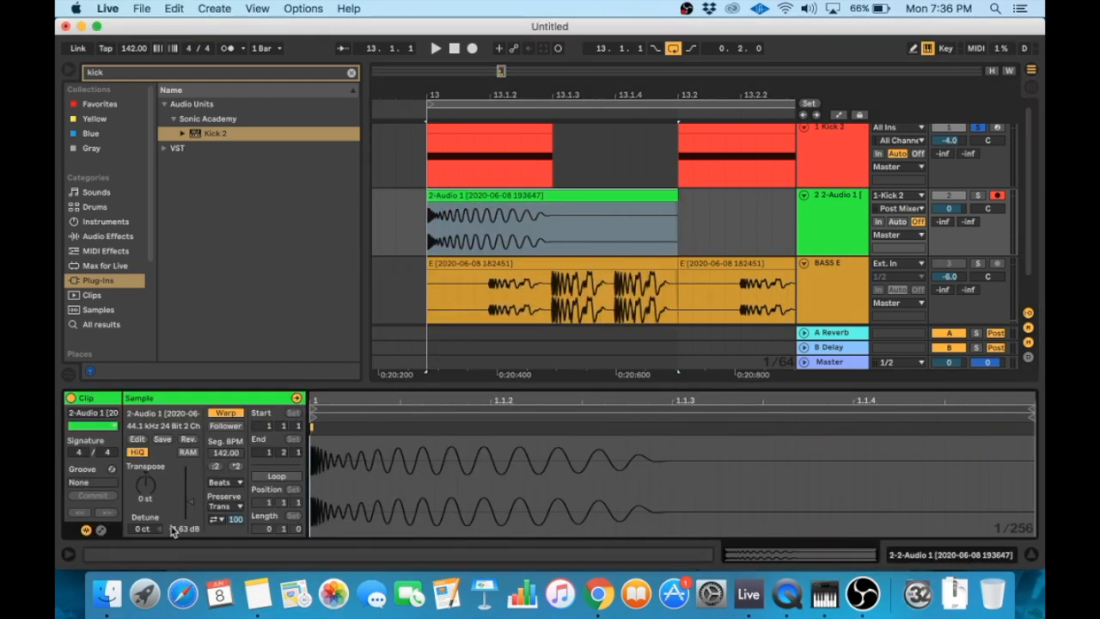
pyautogui.moveTo(176, 532); pyautogui.dragTo(177, 524)
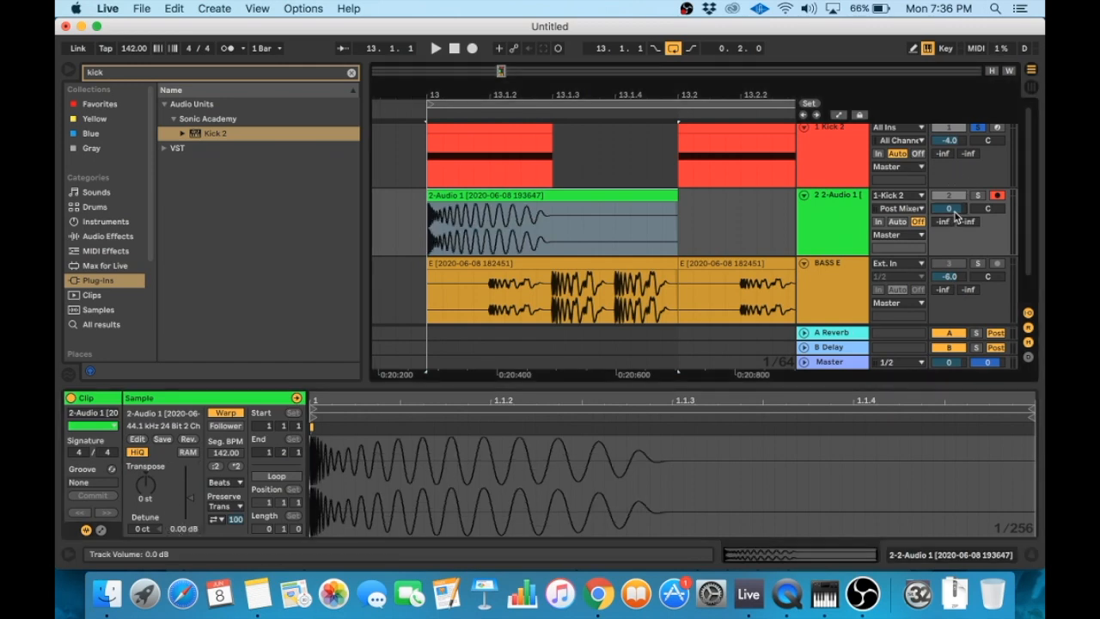
pyautogui.moveTo(952, 210); pyautogui.dragTo(953, 215)
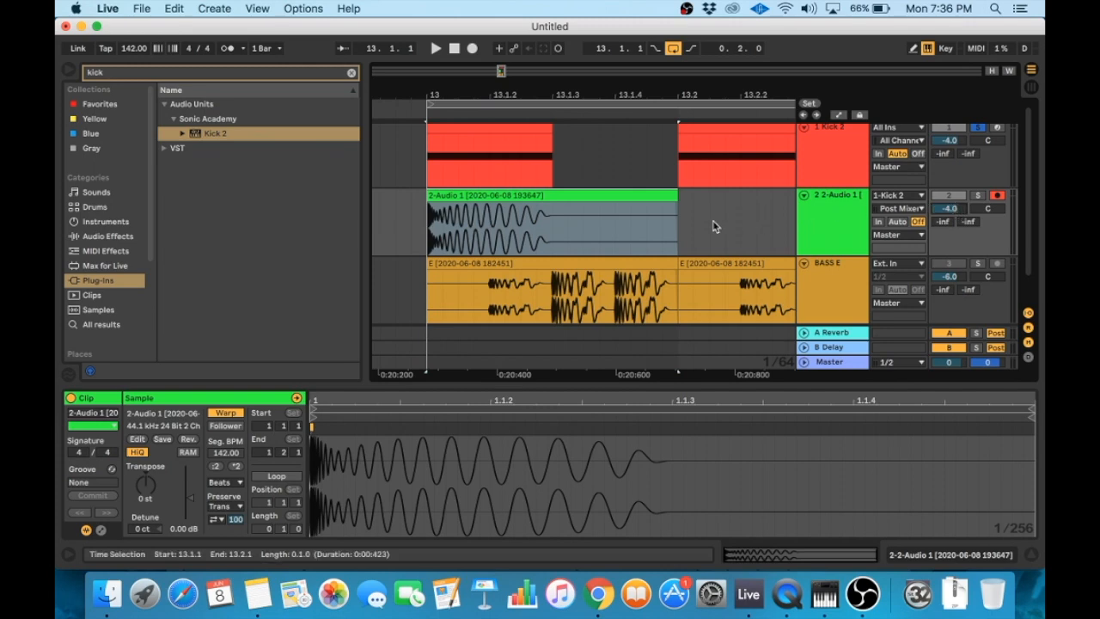
# Step: Cut the consolidated kick back to 13.1.3, fade out its end, and consolidate it again over 13.1.1 to 13.2.1
pyautogui.moveTo(677, 206); pyautogui.dragTo(550, 221)
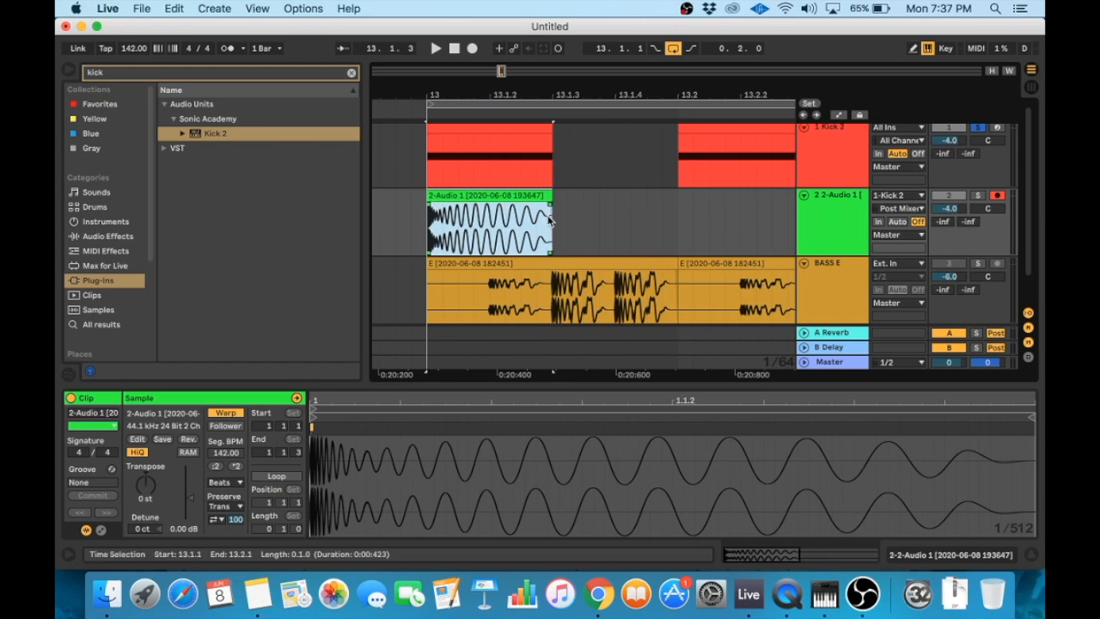
pyautogui.scroll(3, 550, 221)
pyautogui.moveTo(517, 207); pyautogui.dragTo(492, 207)
pyautogui.scroll(-5, 492, 208)
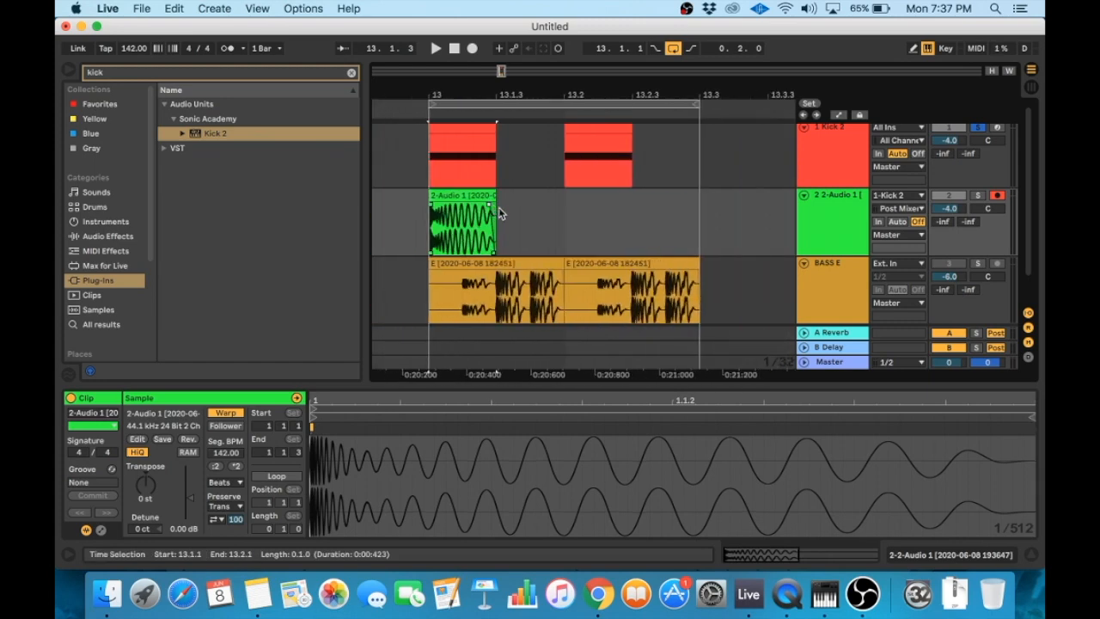
pyautogui.moveTo(562, 205); pyautogui.dragTo(430, 219)
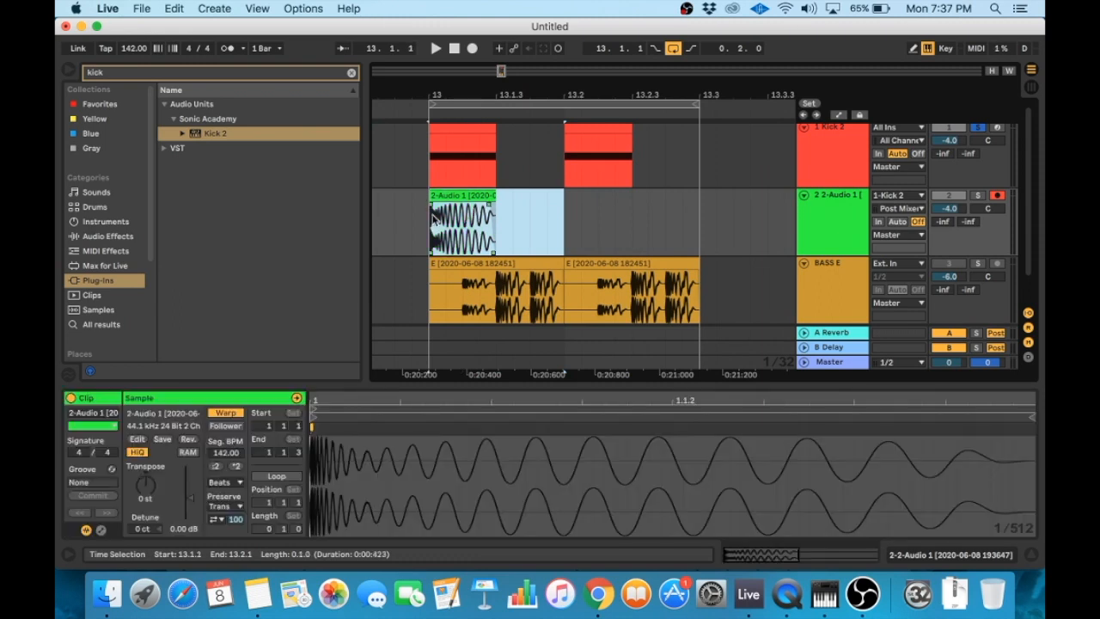
pyautogui.hotkey('ctrl', 'j')
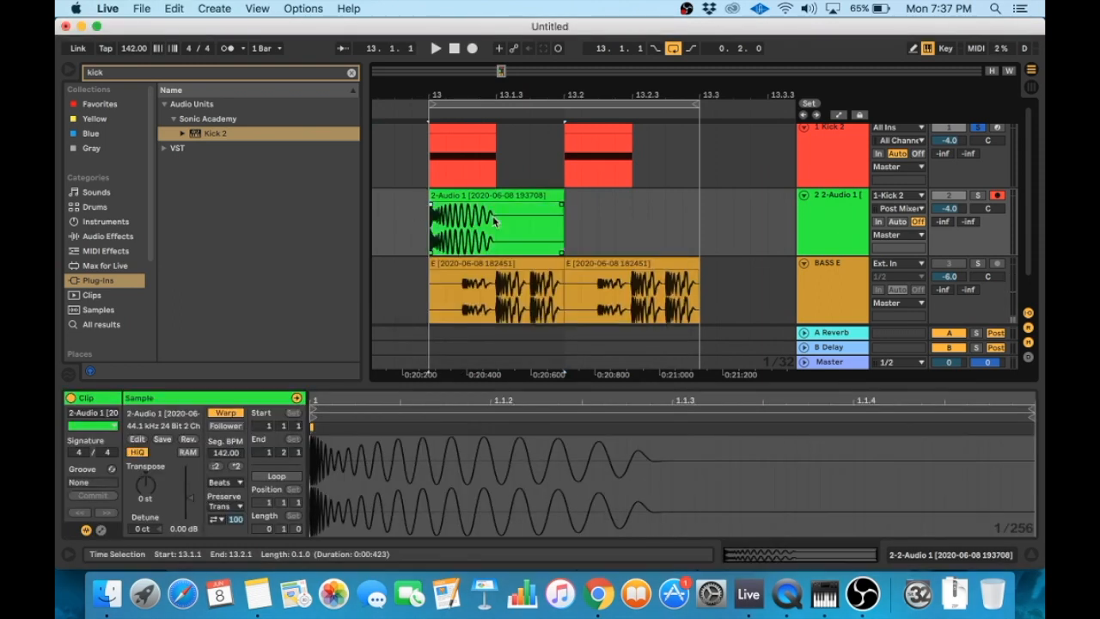
# Step: Solo the recorded kick track together with the BASS E track, and take the Kick 2 track out of solo
pyautogui.click(554, 196)
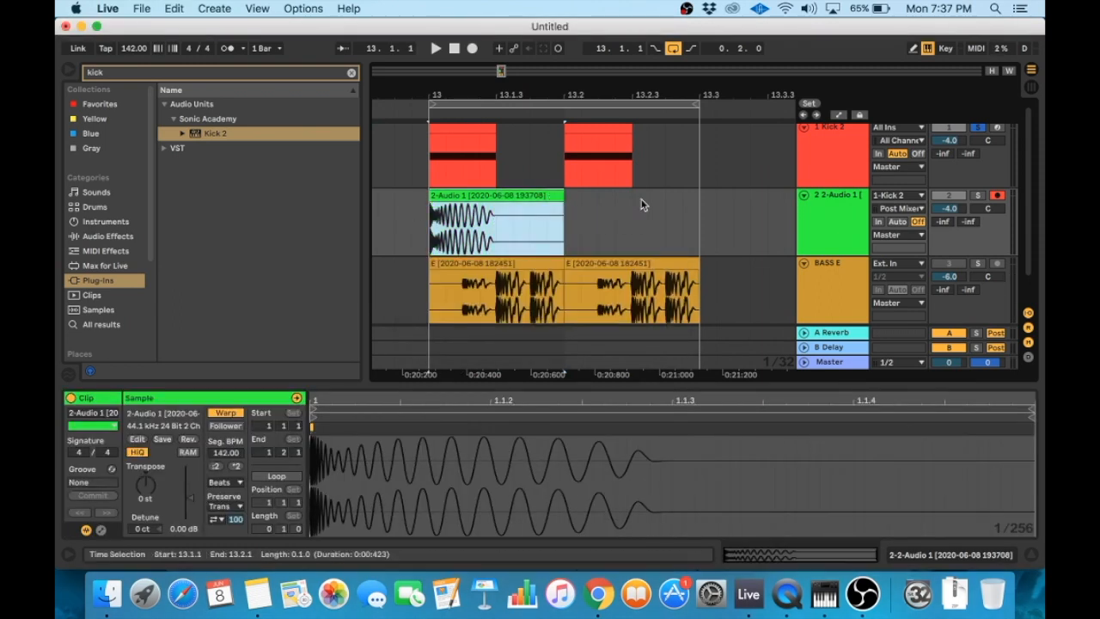
pyautogui.keyDown('super'); pyautogui.click(980, 197); pyautogui.keyUp('super')
pyautogui.keyDown('super'); pyautogui.click(981, 265); pyautogui.keyUp('super')
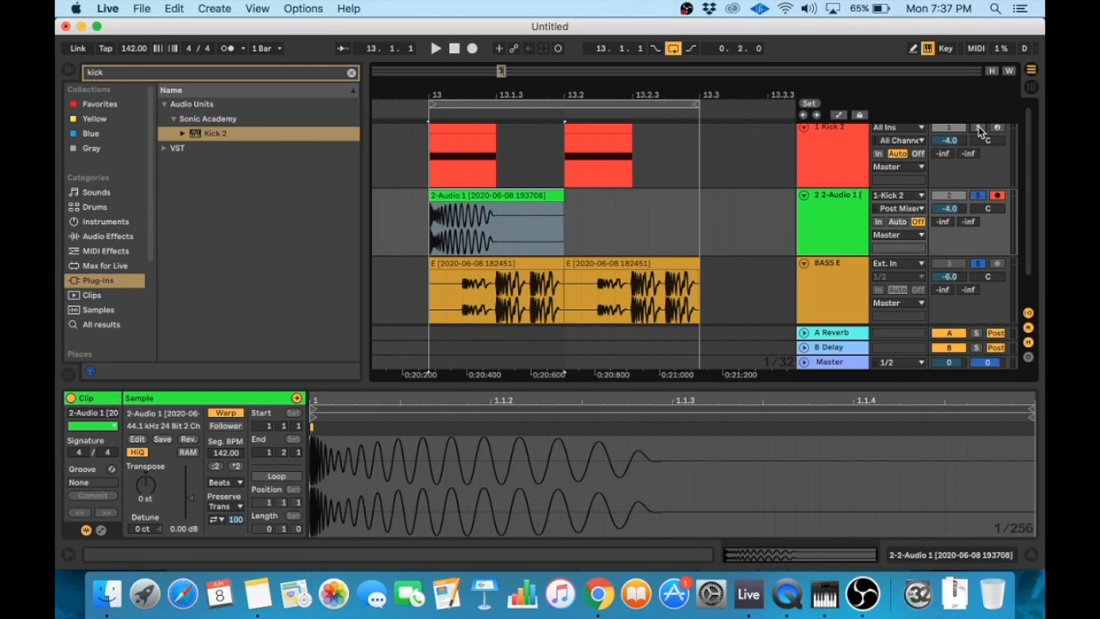
# Step: Duplicate the consolidated kick clip to 13.2, play it against the bass, and clear the track solos
pyautogui.click(513, 199)
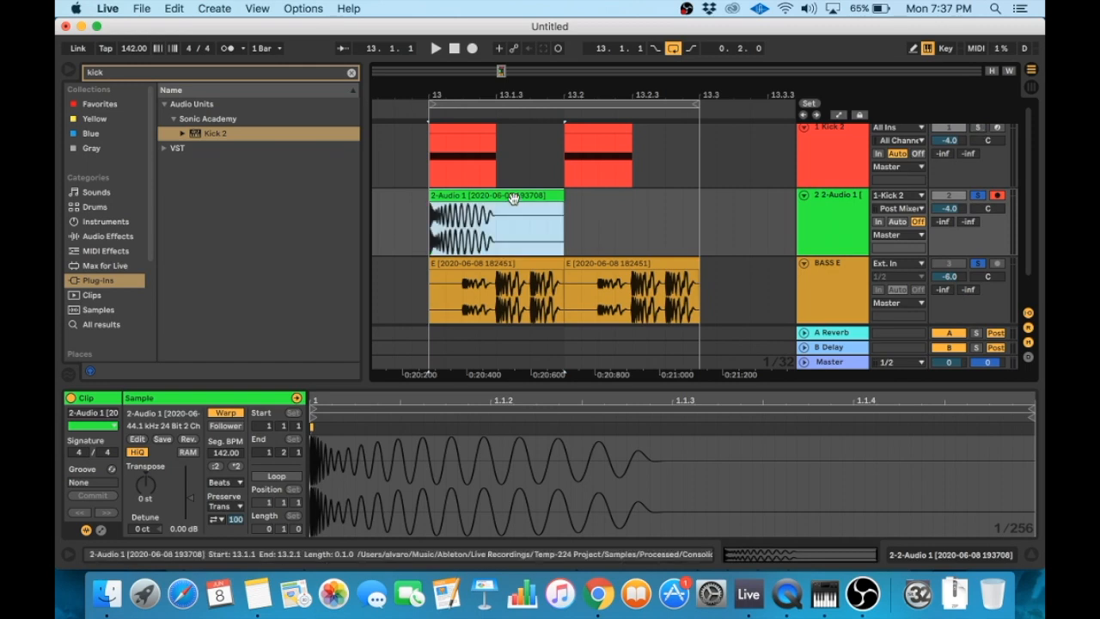
pyautogui.press('super+d')
pyautogui.press('space')
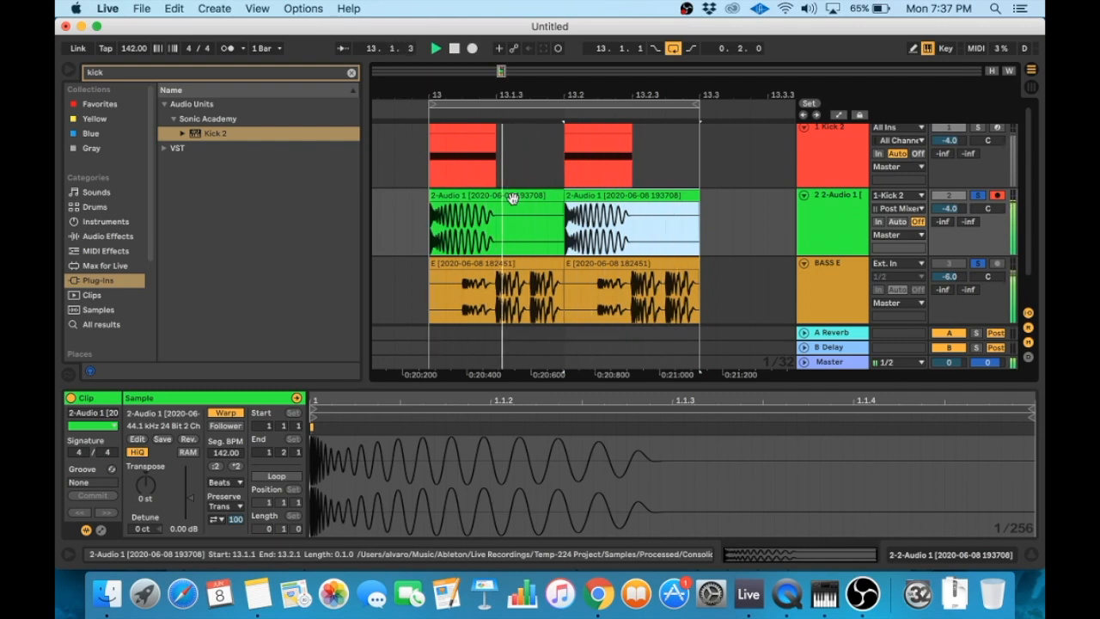
pyautogui.press('space')
pyautogui.click(977, 196)
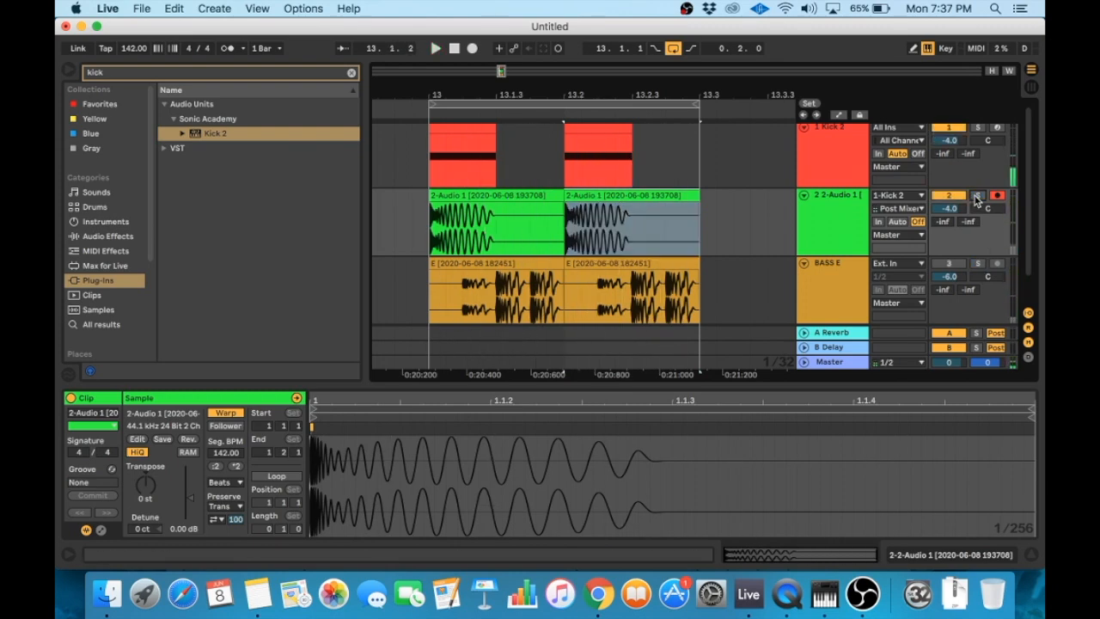